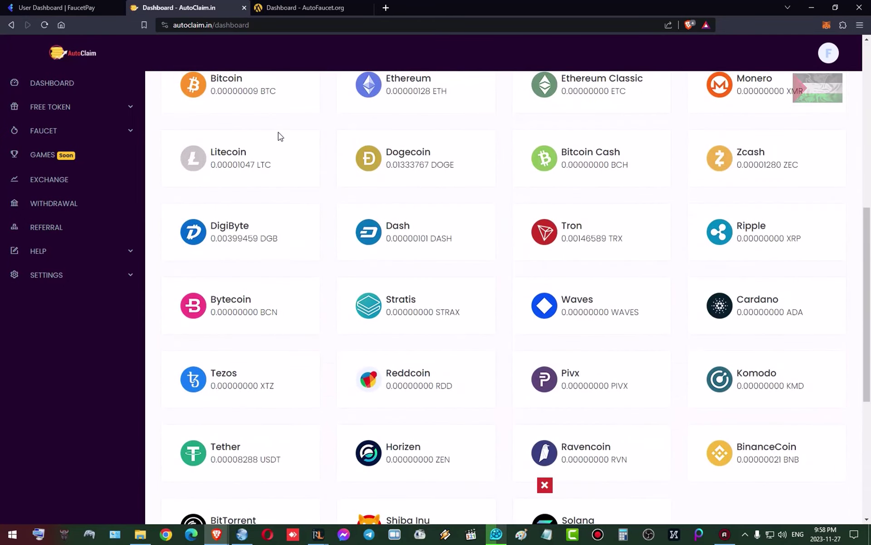
Review the coin balances on the AutoClaim.in and AutoFaucet.org dashboards.
{"action": "scroll", "coordinate": [281, 137], "scroll_direction": "up", "scroll_amount": 5}
{"action": "scroll", "coordinate": [280, 137], "scroll_direction": "down", "scroll_amount": 3}
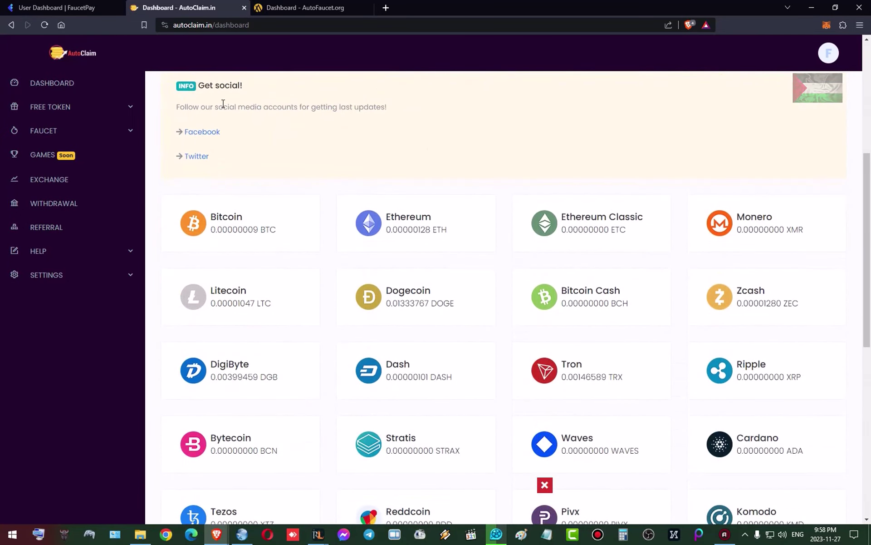
{"action": "left_click", "coordinate": [267, 6]}
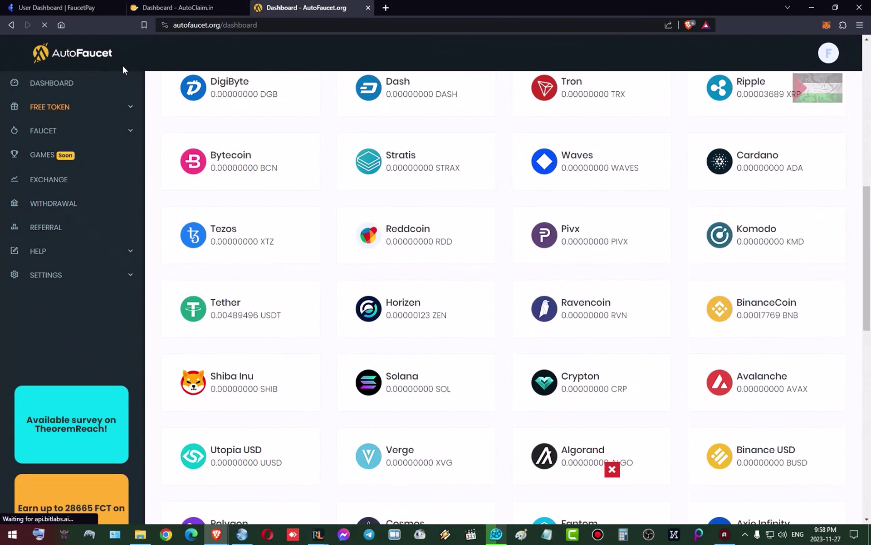
{"action": "scroll", "coordinate": [150, 172], "scroll_direction": "up", "scroll_amount": 6}
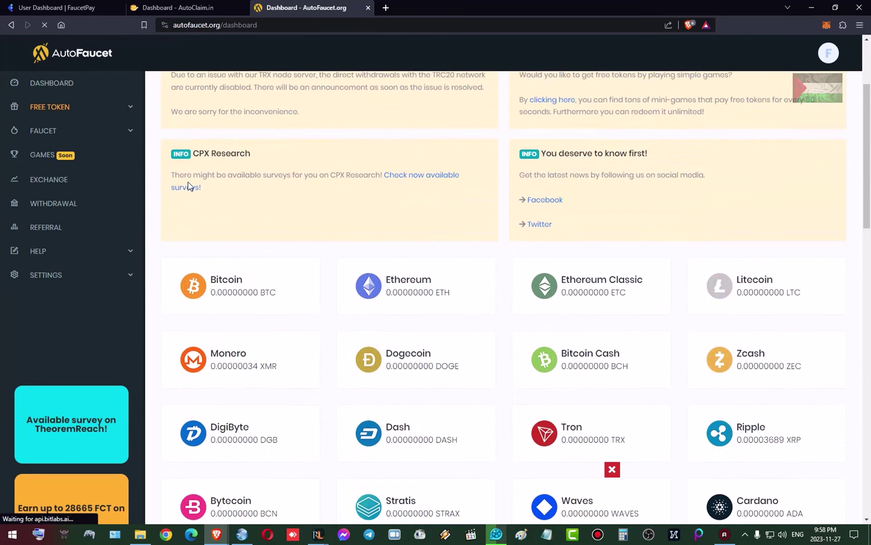
{"action": "scroll", "coordinate": [190, 188], "scroll_direction": "down", "scroll_amount": 4}
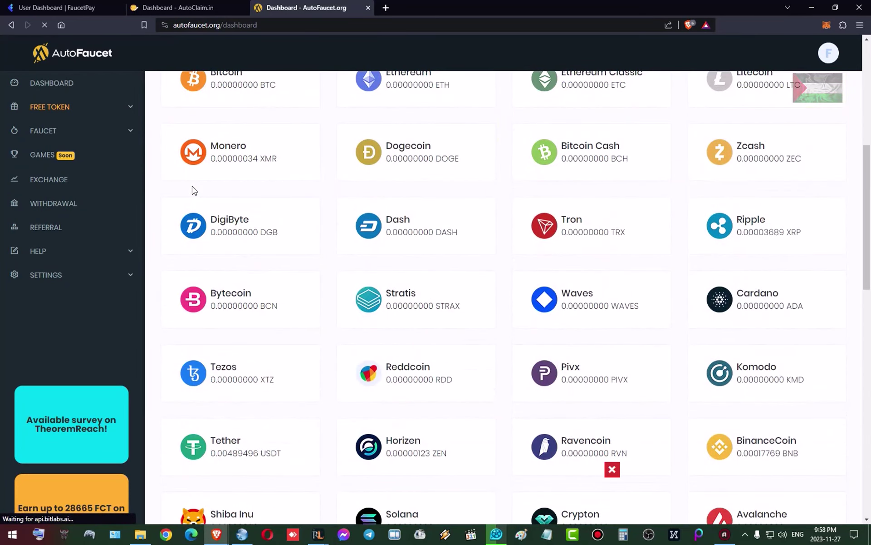
{"action": "scroll", "coordinate": [194, 190], "scroll_direction": "up", "scroll_amount": 1}
{"action": "scroll", "coordinate": [194, 190], "scroll_direction": "down", "scroll_amount": 7}
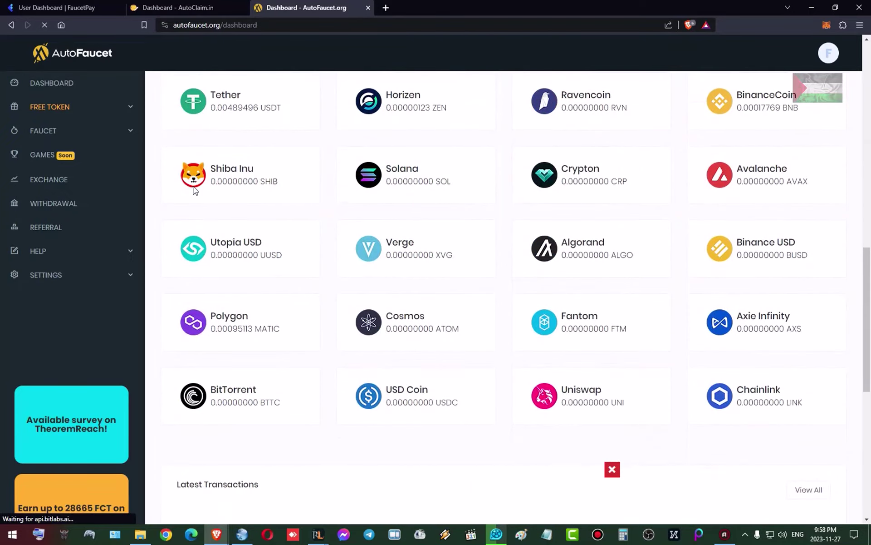
{"action": "scroll", "coordinate": [195, 189], "scroll_direction": "up", "scroll_amount": 4}
{"action": "scroll", "coordinate": [196, 189], "scroll_direction": "up", "scroll_amount": 5}
Return to the AutoClaim.in dashboard and open the Shortlinks page for earning free tokens.
{"action": "left_click", "coordinate": [166, 6]}
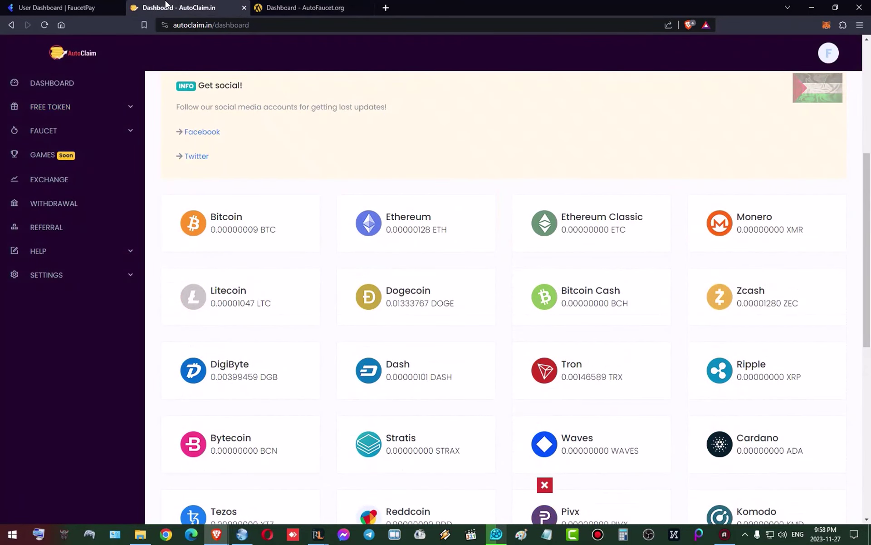
{"action": "scroll", "coordinate": [267, 206], "scroll_direction": "up", "scroll_amount": 5}
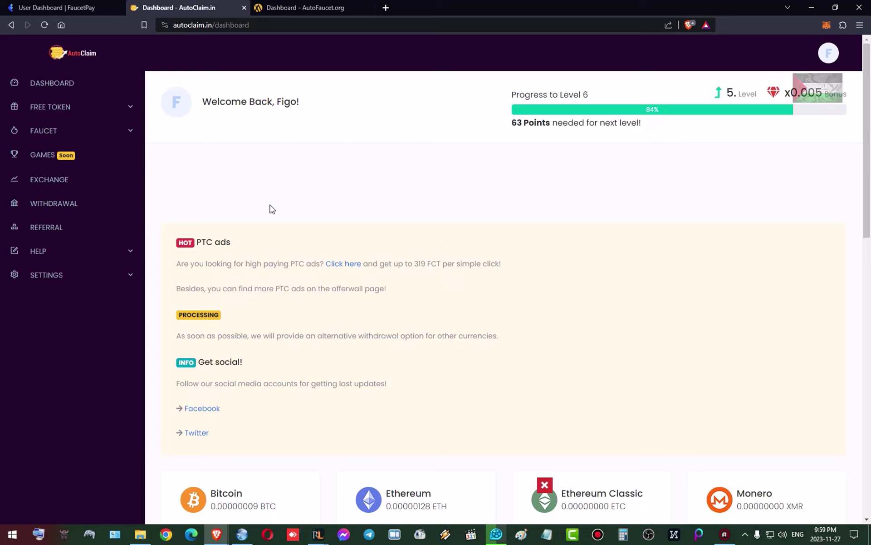
{"action": "left_click", "coordinate": [44, 107]}
{"action": "left_click", "coordinate": [50, 131]}
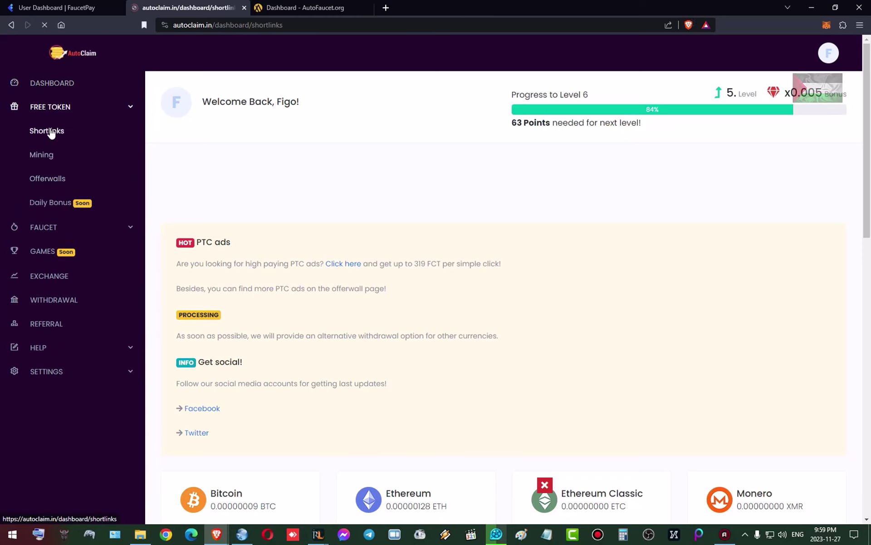
{"action": "scroll", "coordinate": [449, 342], "scroll_direction": "down", "scroll_amount": 3}
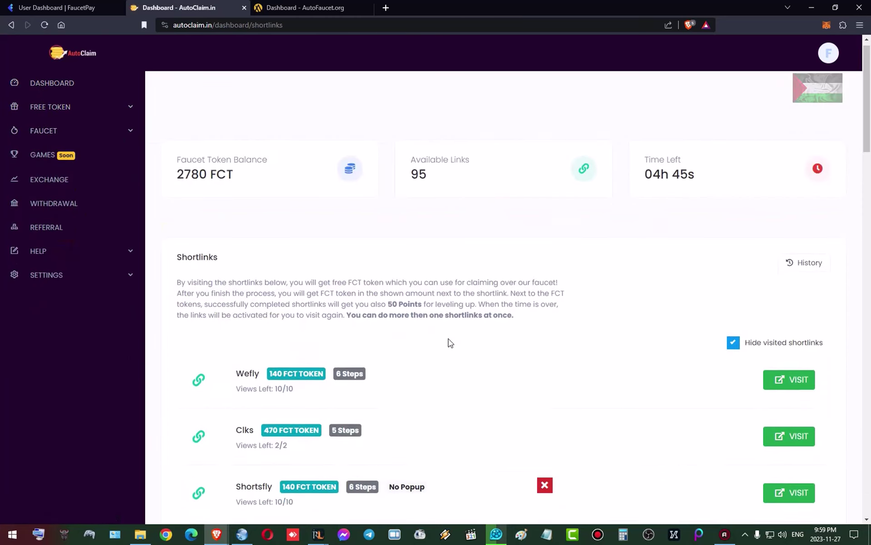
Browse the list of available shortlinks with their FCT token rewards and step counts.
{"action": "scroll", "coordinate": [376, 290], "scroll_direction": "up", "scroll_amount": 3}
{"action": "scroll", "coordinate": [454, 263], "scroll_direction": "down", "scroll_amount": 4}
{"action": "scroll", "coordinate": [418, 245], "scroll_direction": "down", "scroll_amount": 4}
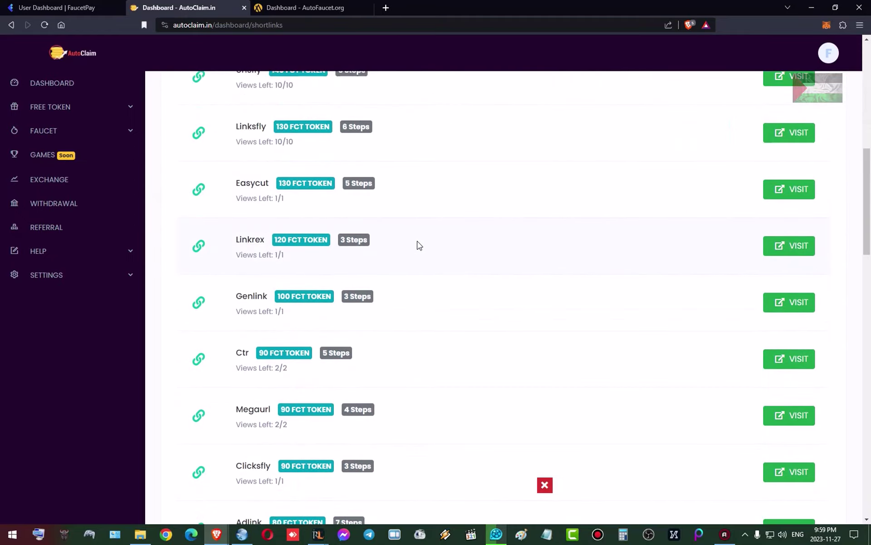
{"action": "scroll", "coordinate": [419, 245], "scroll_direction": "up", "scroll_amount": 4}
{"action": "scroll", "coordinate": [417, 249], "scroll_direction": "down", "scroll_amount": 20}
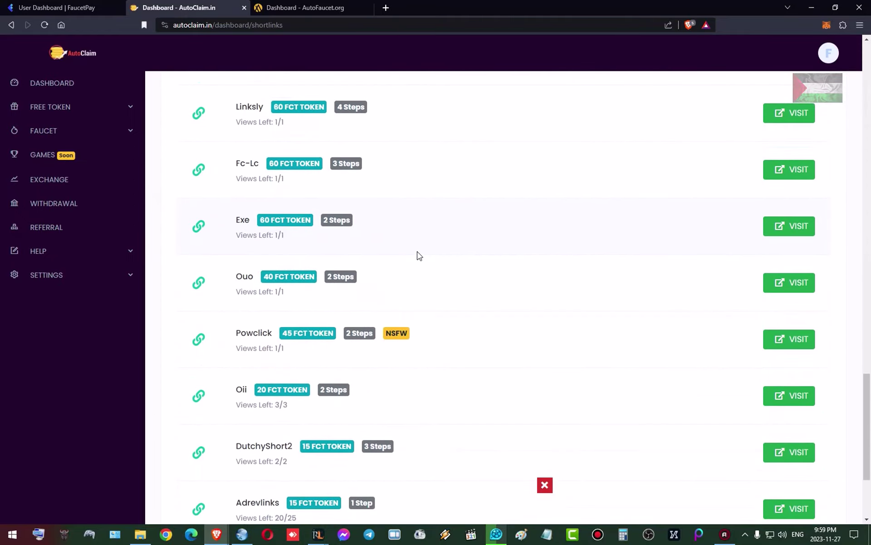
{"action": "scroll", "coordinate": [254, 238], "scroll_direction": "up", "scroll_amount": 20}
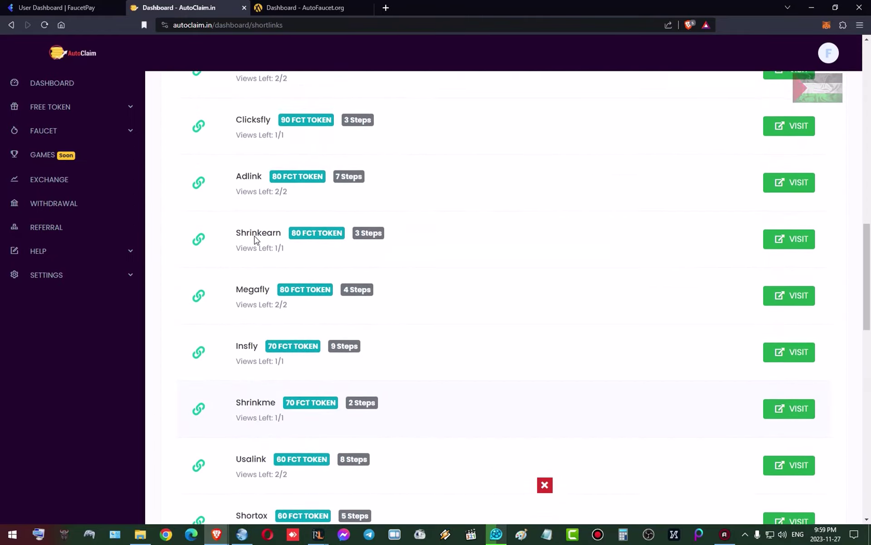
{"action": "scroll", "coordinate": [268, 241], "scroll_direction": "up", "scroll_amount": 2}
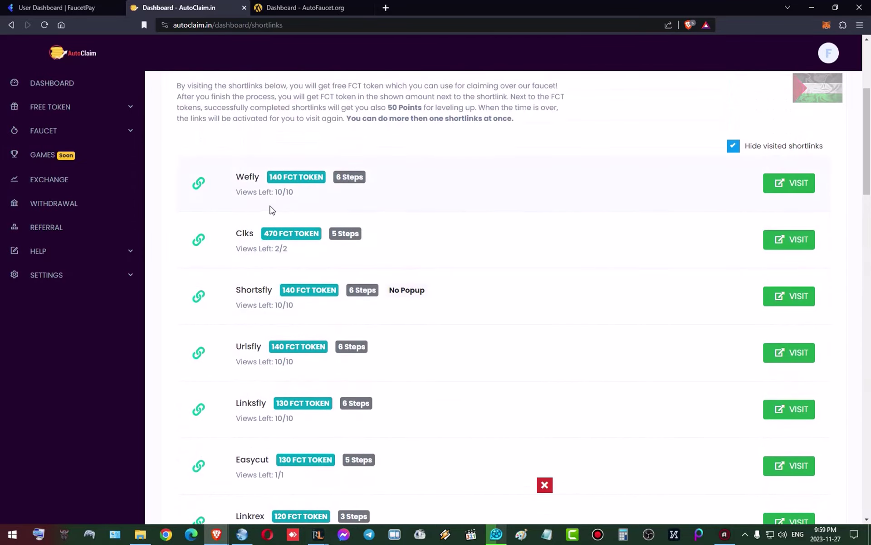
Examine the Wefly shortlink's reward and remaining views, as well as the Faucet Token Balance.
{"action": "double_click", "coordinate": [241, 176]}
{"action": "left_click", "coordinate": [287, 199]}
{"action": "left_click_drag", "start_coordinate": [275, 190], "coordinate": [282, 191]}
{"action": "left_click", "coordinate": [388, 224]}
{"action": "left_click_drag", "start_coordinate": [274, 176], "coordinate": [275, 163]}
{"action": "left_click", "coordinate": [280, 179]}
{"action": "scroll", "coordinate": [275, 177], "scroll_direction": "up", "scroll_amount": 5}
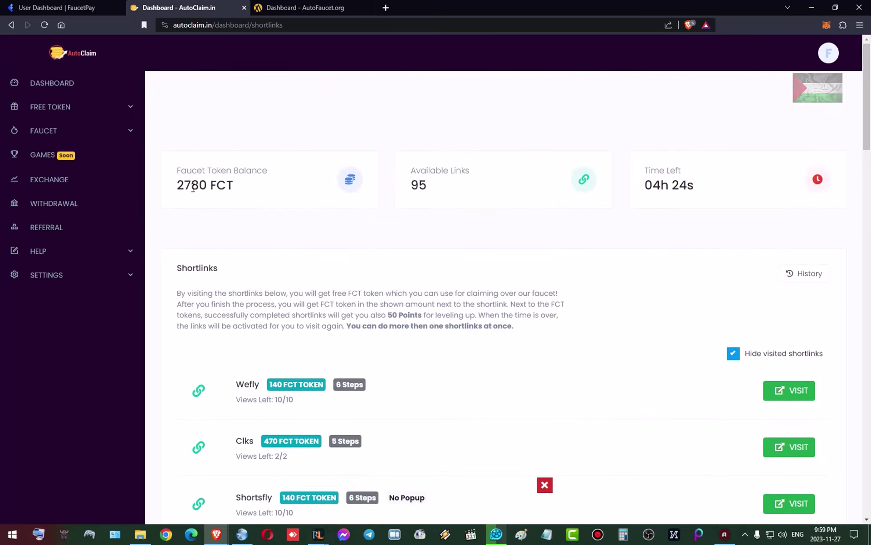
{"action": "double_click", "coordinate": [178, 186]}
{"action": "left_click", "coordinate": [260, 250]}
Examine the remaining views and token rewards of the other shortlinks, from Clks through to Adrevlinks.
{"action": "scroll", "coordinate": [292, 270], "scroll_direction": "down", "scroll_amount": 3}
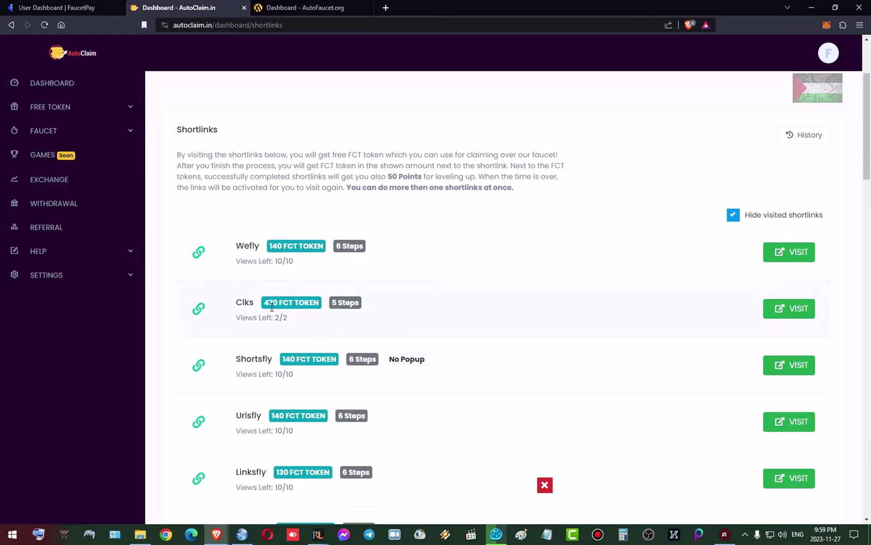
{"action": "scroll", "coordinate": [428, 302], "scroll_direction": "down", "scroll_amount": 5}
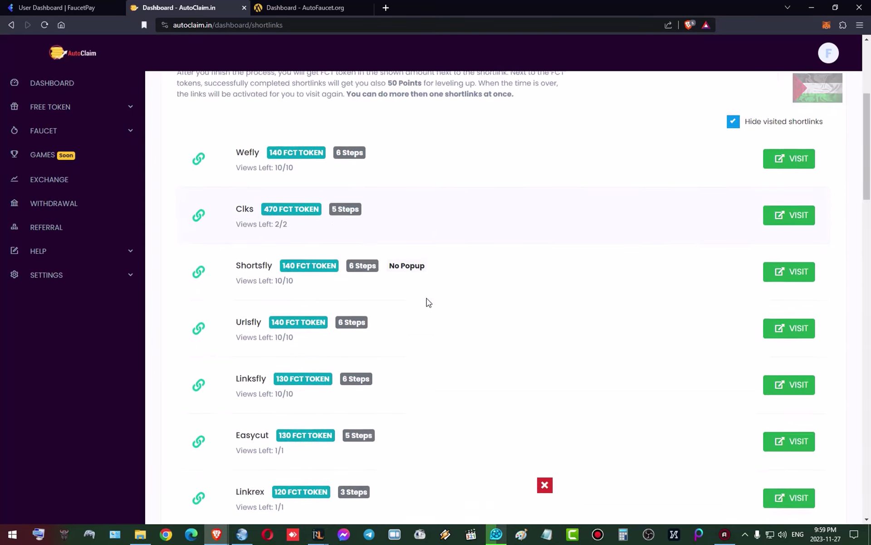
{"action": "scroll", "coordinate": [428, 301], "scroll_direction": "down", "scroll_amount": 4}
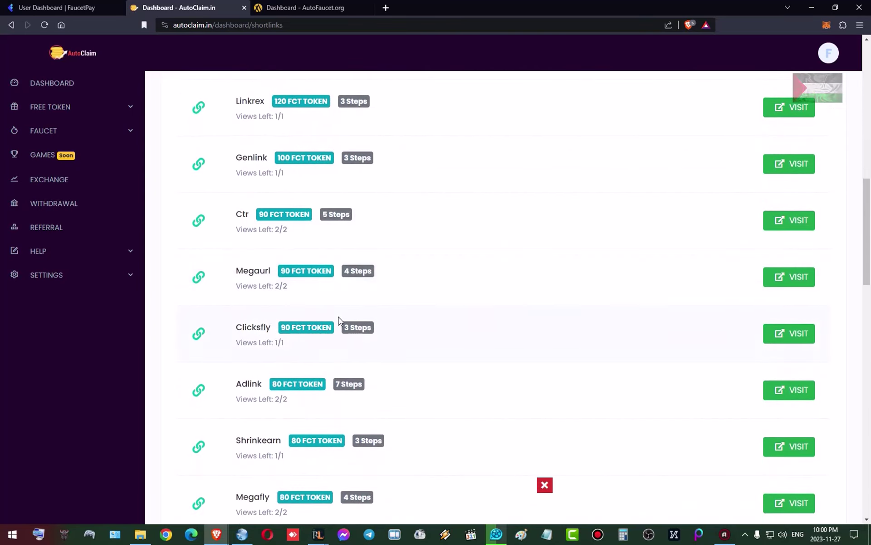
{"action": "left_click_drag", "start_coordinate": [262, 226], "coordinate": [297, 245]}
{"action": "left_click", "coordinate": [264, 215]}
{"action": "left_click", "coordinate": [297, 247]}
{"action": "left_click_drag", "start_coordinate": [272, 343], "coordinate": [286, 348]}
{"action": "left_click", "coordinate": [445, 368]}
{"action": "scroll", "coordinate": [440, 367], "scroll_direction": "down", "scroll_amount": 12}
{"action": "scroll", "coordinate": [320, 280], "scroll_direction": "down", "scroll_amount": 4}
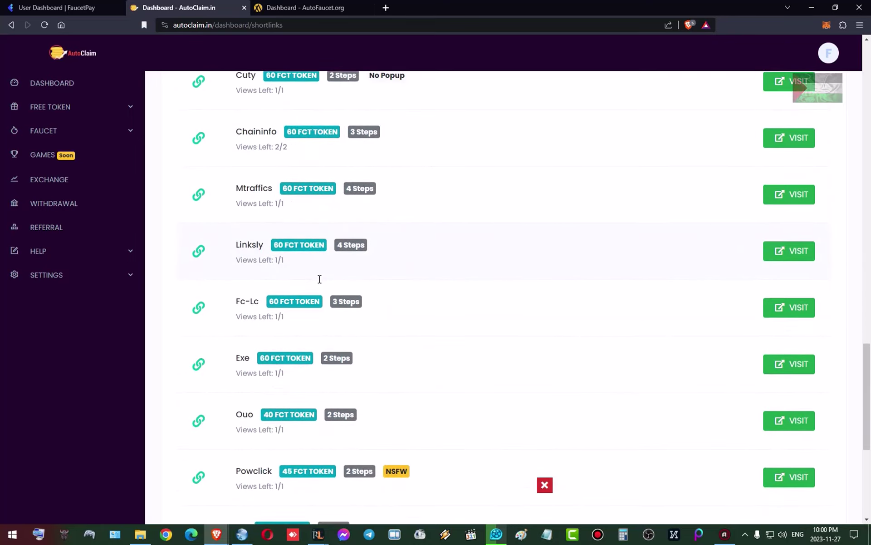
{"action": "scroll", "coordinate": [302, 319], "scroll_direction": "down", "scroll_amount": 4}
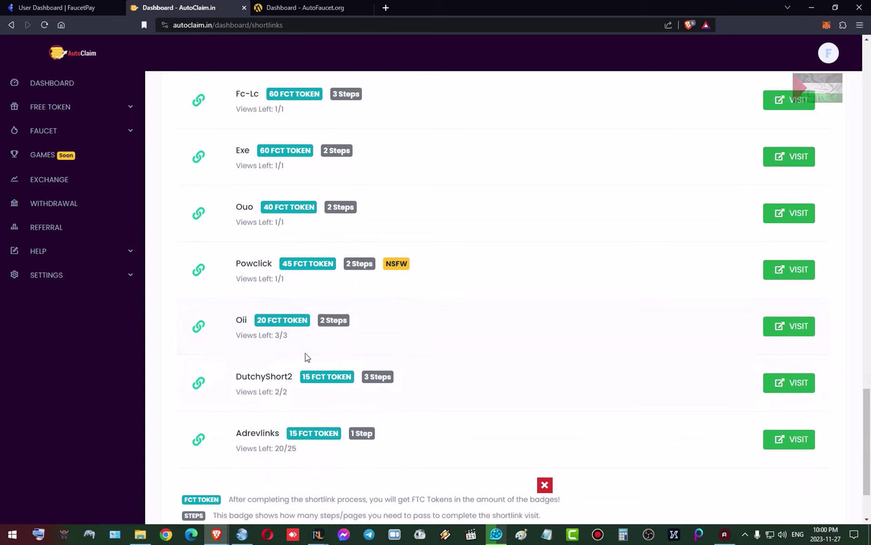
{"action": "scroll", "coordinate": [305, 357], "scroll_direction": "down", "scroll_amount": 2}
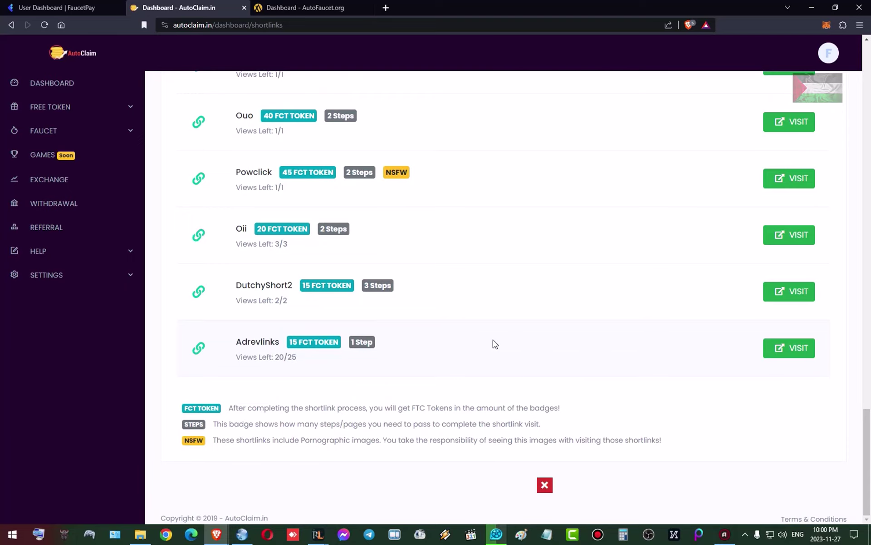
Check the Faucet Token Balance above the shortlinks and open the faucet's Manual Claim page.
{"action": "scroll", "coordinate": [495, 344], "scroll_direction": "up", "scroll_amount": 20}
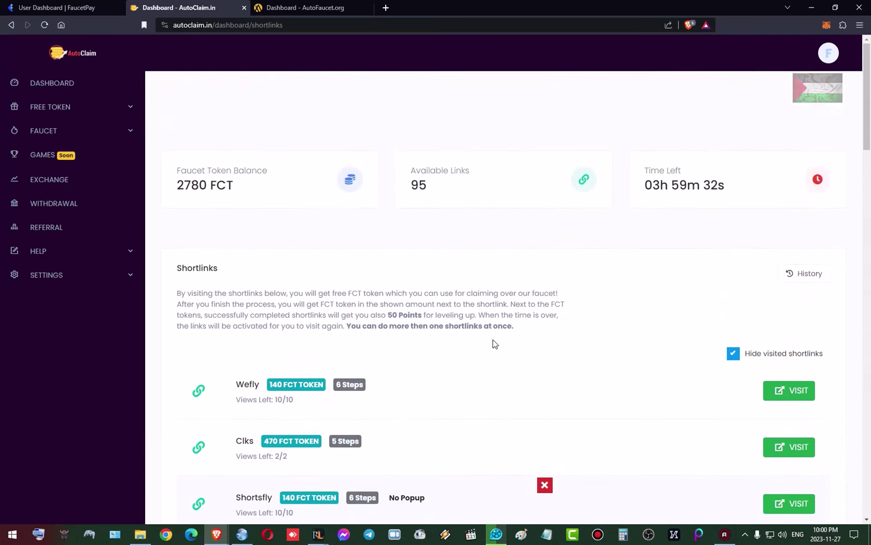
{"action": "double_click", "coordinate": [192, 189]}
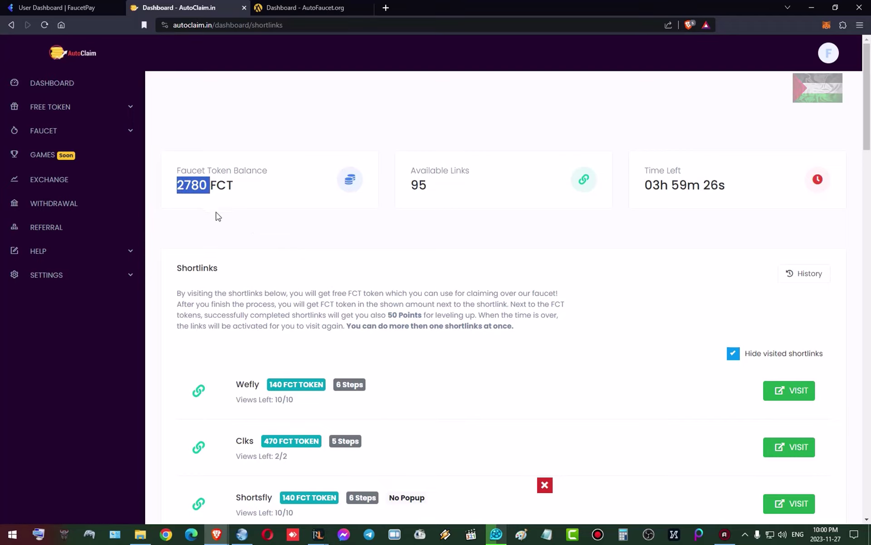
{"action": "left_click", "coordinate": [190, 180]}
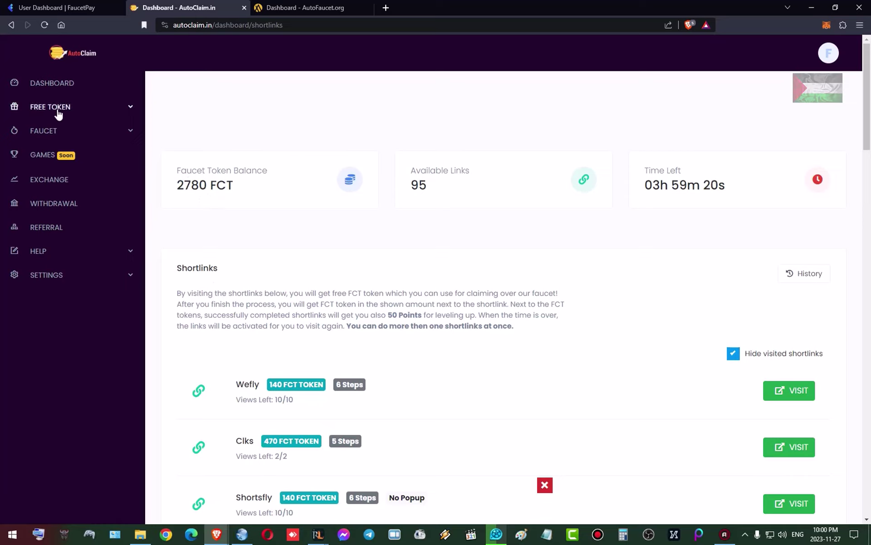
{"action": "left_click", "coordinate": [53, 131]}
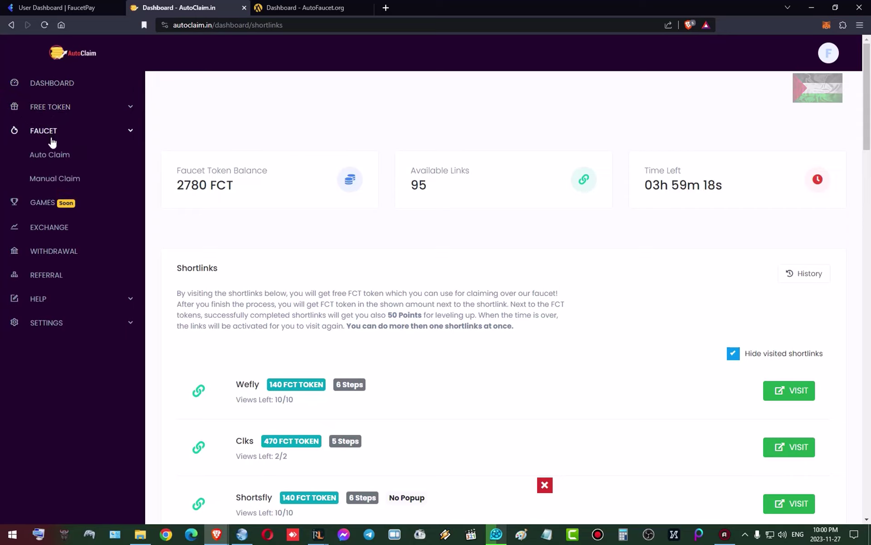
{"action": "left_click", "coordinate": [57, 180]}
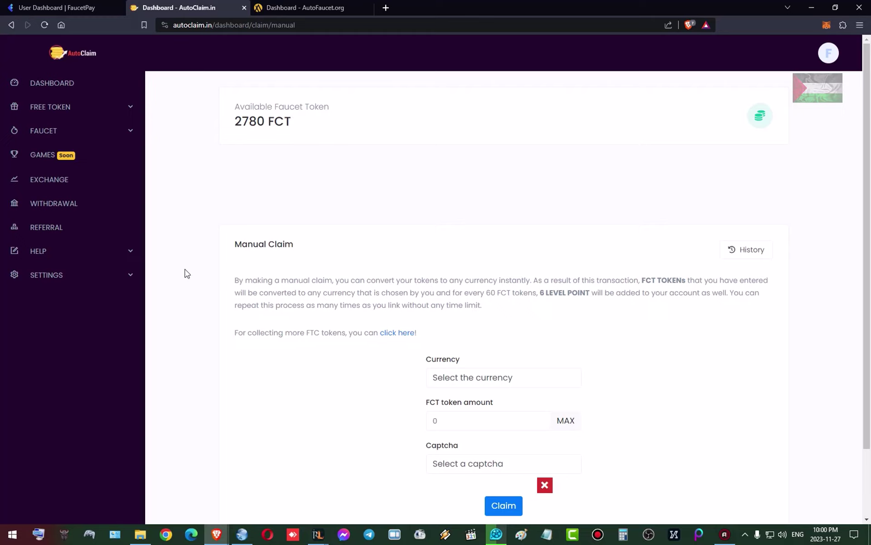
Set the manual claim to Bitcoin (BTC) with the maximum amount of 2780 FCT and check the estimated payout.
{"action": "left_click", "coordinate": [460, 380]}
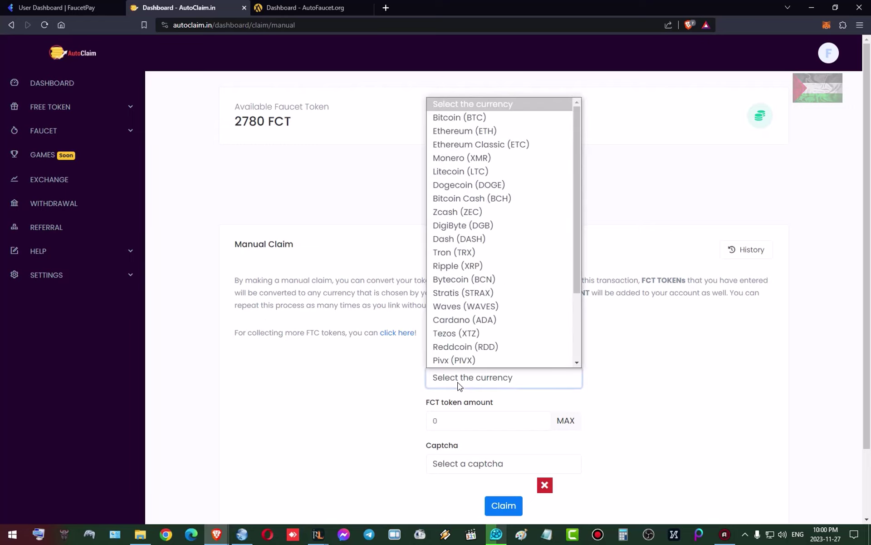
{"action": "left_click", "coordinate": [457, 118]}
{"action": "scroll", "coordinate": [320, 225], "scroll_direction": "down", "scroll_amount": 2}
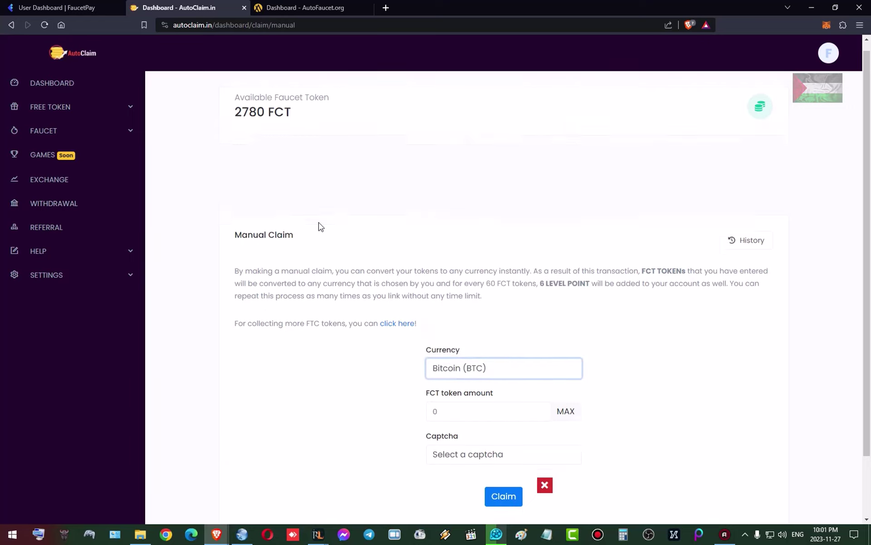
{"action": "left_click", "coordinate": [574, 341]}
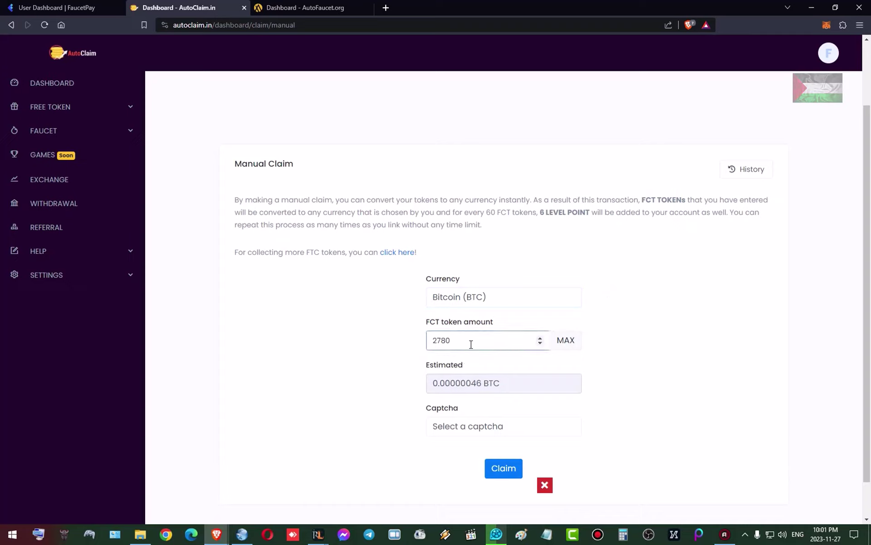
{"action": "left_click_drag", "start_coordinate": [461, 341], "coordinate": [429, 338]}
{"action": "left_click", "coordinate": [445, 340]}
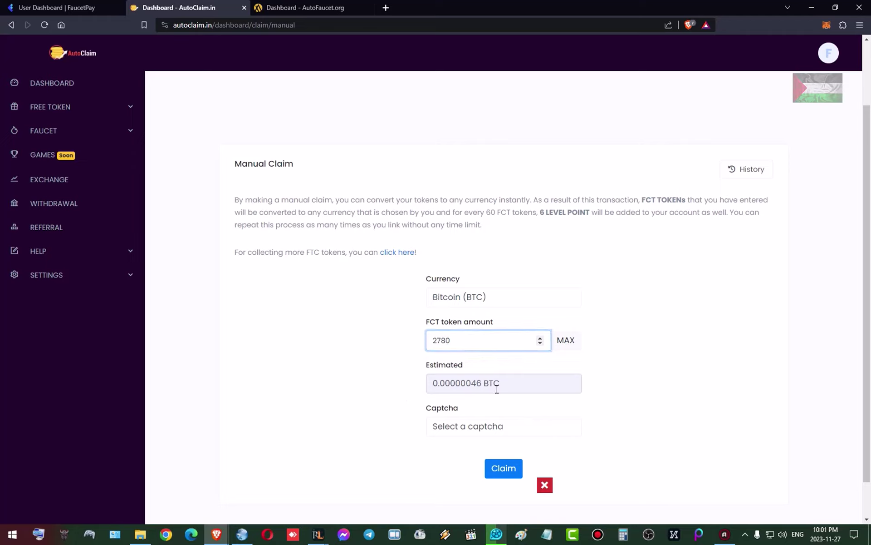
{"action": "left_click_drag", "start_coordinate": [471, 383], "coordinate": [481, 382]}
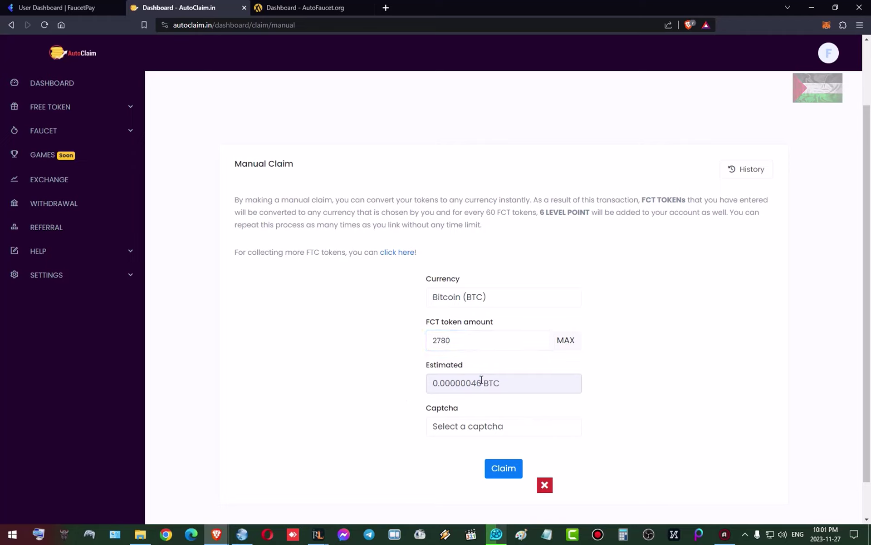
Set the claim currency to DigiByte (DGB) with the maximum amount of 2780 FCT and examine the estimated payout.
{"action": "left_click", "coordinate": [461, 301]}
{"action": "left_click", "coordinate": [472, 145]}
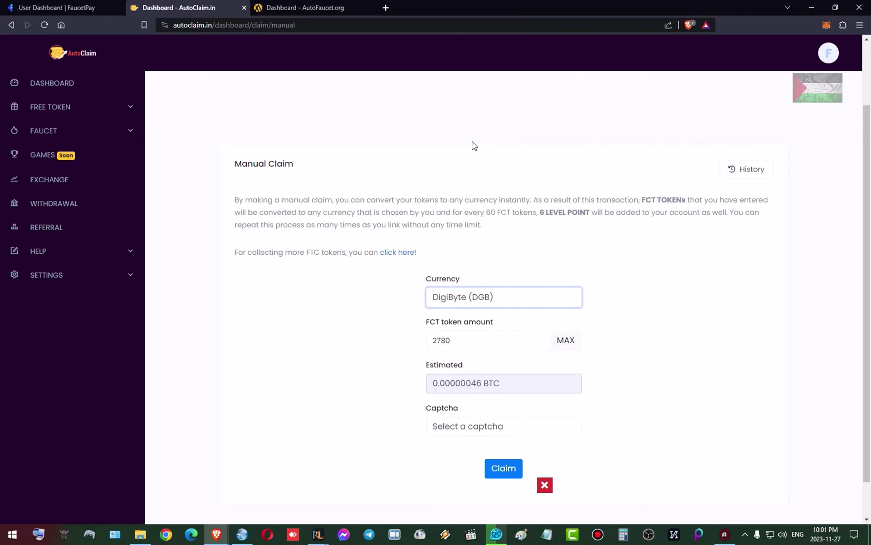
{"action": "left_click", "coordinate": [566, 346]}
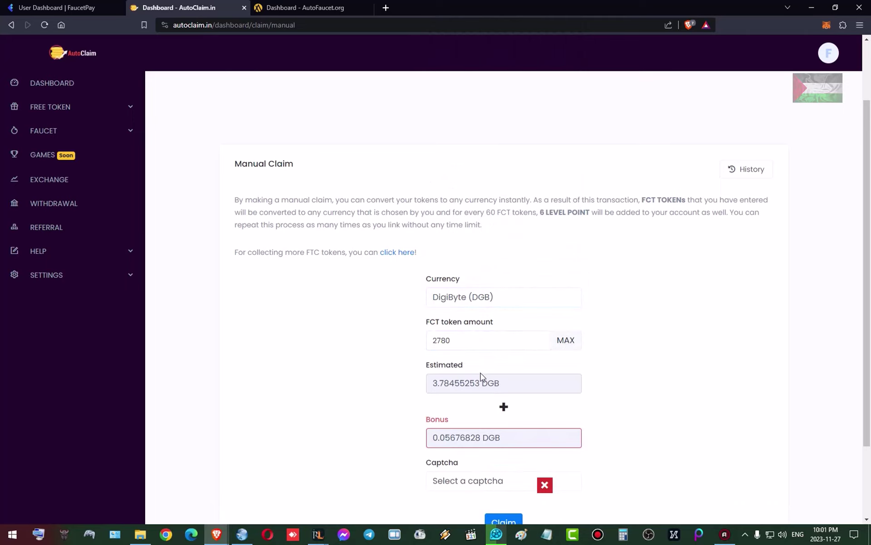
{"action": "scroll", "coordinate": [518, 401], "scroll_direction": "down", "scroll_amount": 2}
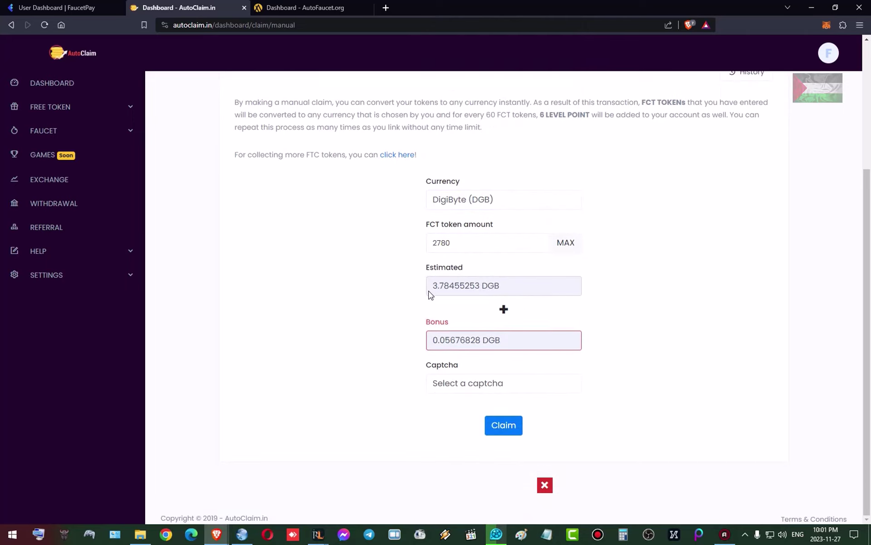
{"action": "left_click_drag", "start_coordinate": [504, 288], "coordinate": [432, 287]}
{"action": "left_click", "coordinate": [435, 245]}
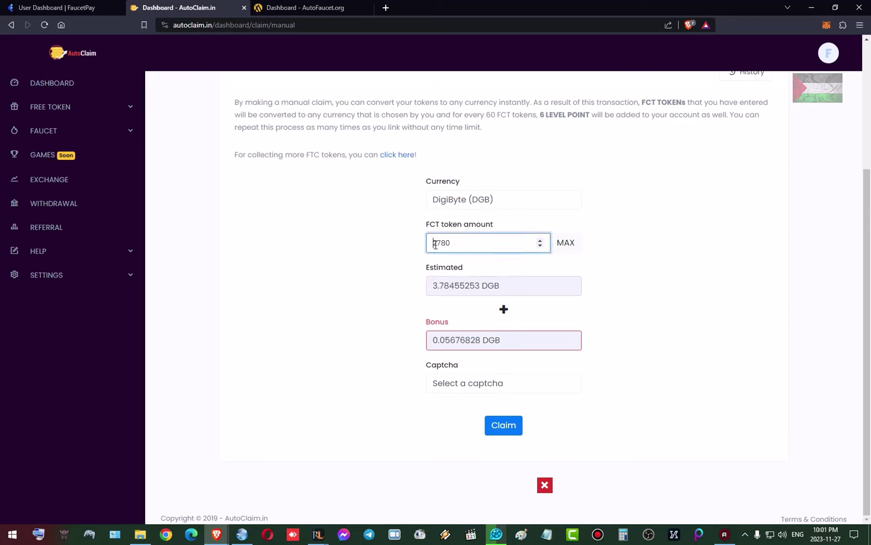
{"action": "left_click_drag", "start_coordinate": [501, 288], "coordinate": [437, 285]}
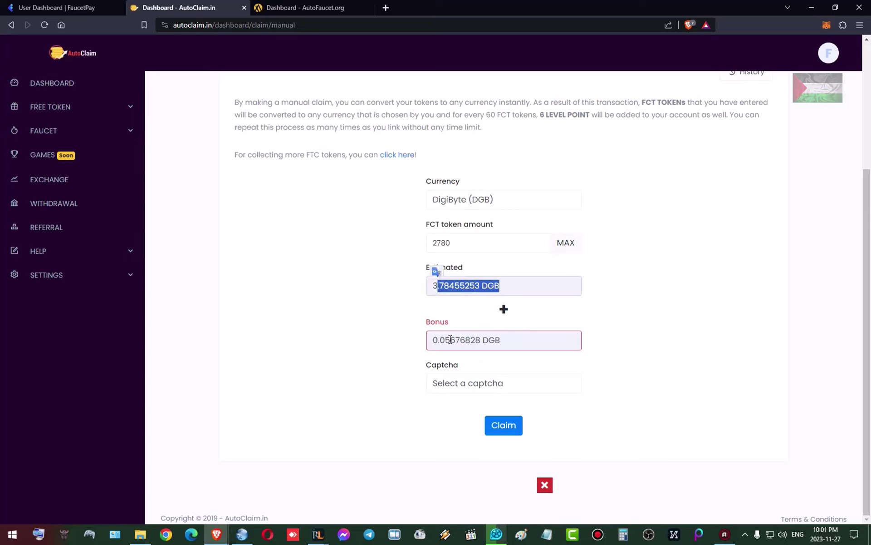
Check the DigiByte bonus and set the manual claim back to Bitcoin (BTC) with the maximum amount of 2780 FCT.
{"action": "mouse_move", "coordinate": [448, 340]}
{"action": "left_mouse_down"}
{"action": "mouse_move", "coordinate": [492, 340]}
{"action": "mouse_move", "coordinate": [460, 342]}
{"action": "left_mouse_up"}
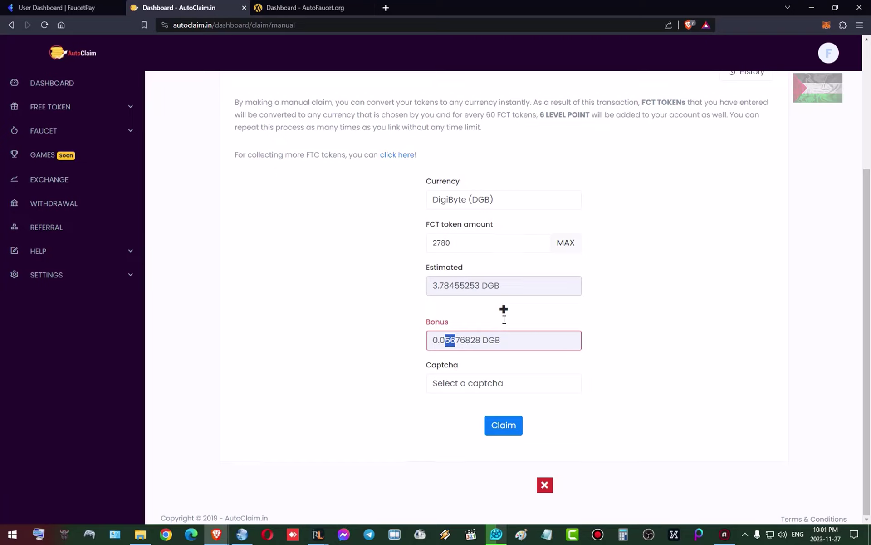
{"action": "scroll", "coordinate": [501, 320], "scroll_direction": "up", "scroll_amount": 4}
{"action": "left_click", "coordinate": [470, 386]}
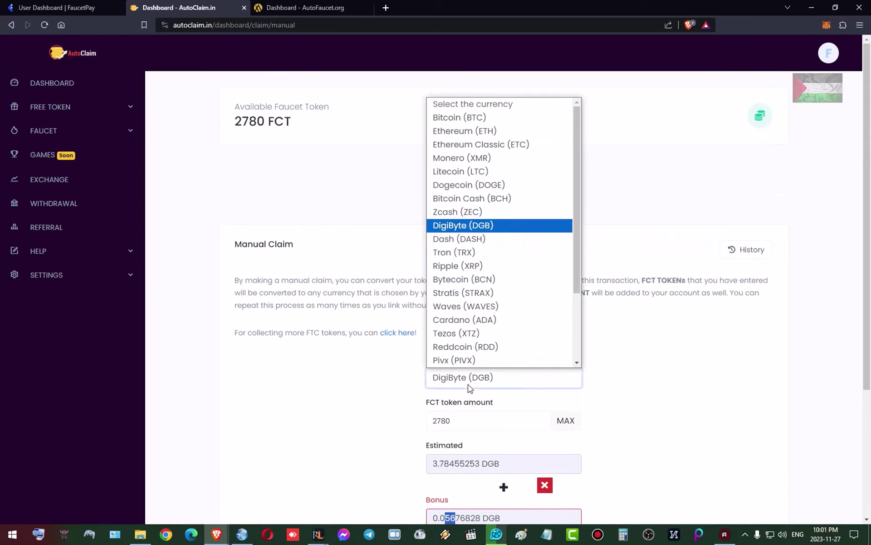
{"action": "left_click", "coordinate": [475, 118]}
{"action": "scroll", "coordinate": [391, 151], "scroll_direction": "down", "scroll_amount": 3}
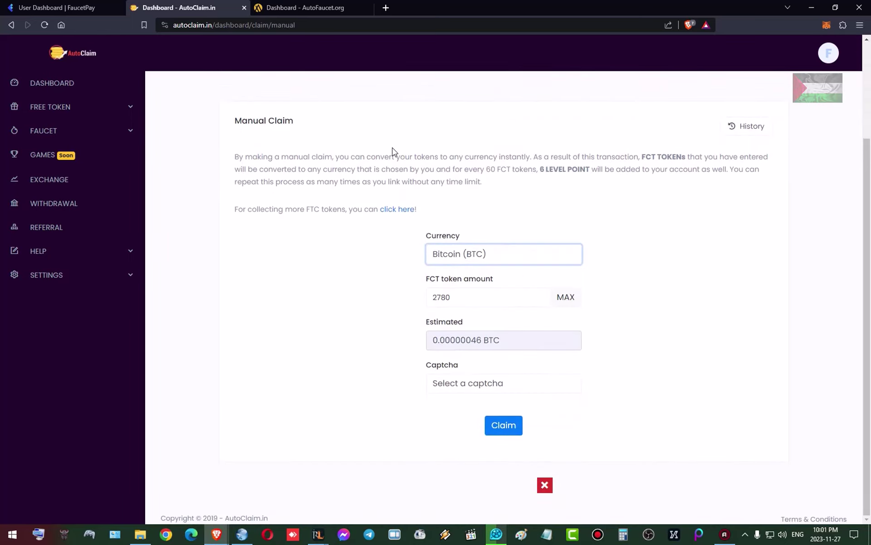
{"action": "left_click", "coordinate": [566, 297]}
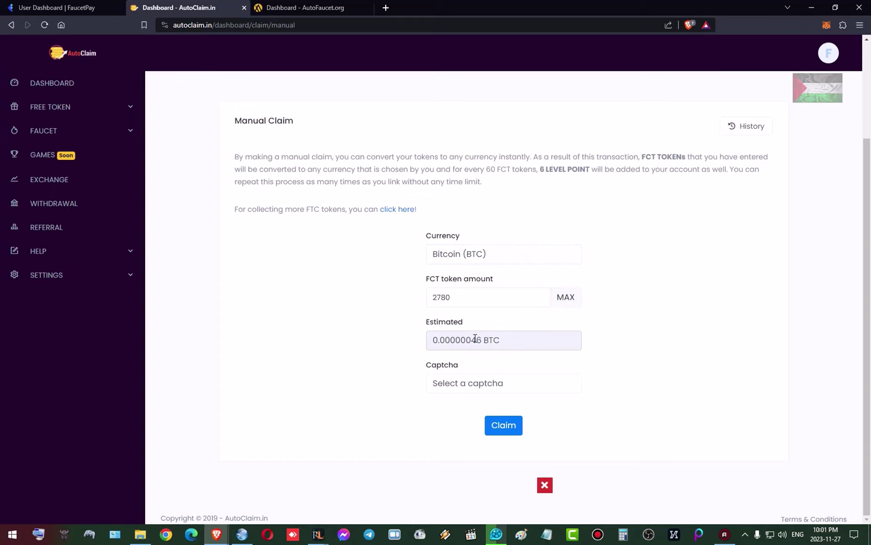
Try to load the reCaptcha challenge for the Bitcoin claim.
{"action": "left_click", "coordinate": [471, 385]}
{"action": "left_click", "coordinate": [462, 429]}
{"action": "key", "text": "Down"}
{"action": "scroll", "coordinate": [379, 343], "scroll_direction": "down", "scroll_amount": 4}
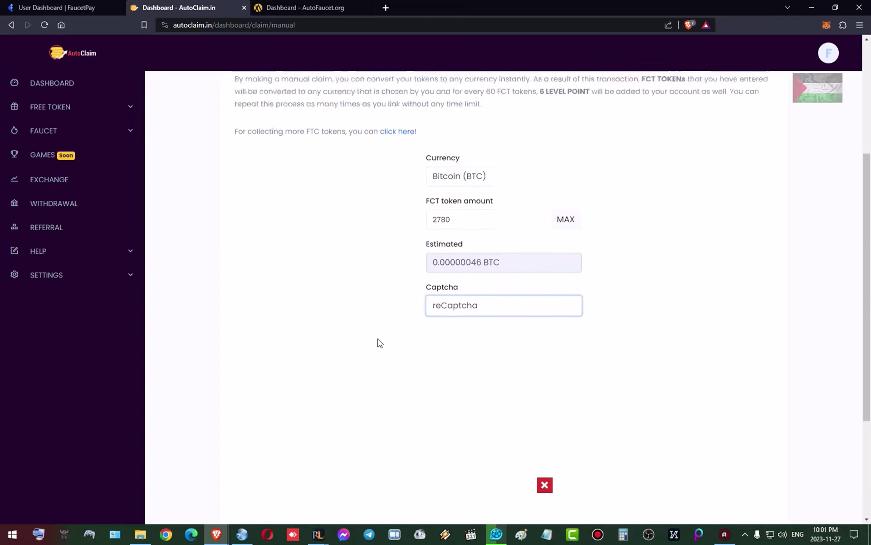
Reload the Manual Claim page and close the AutoFaucet.org page.
{"action": "left_click", "coordinate": [44, 25]}
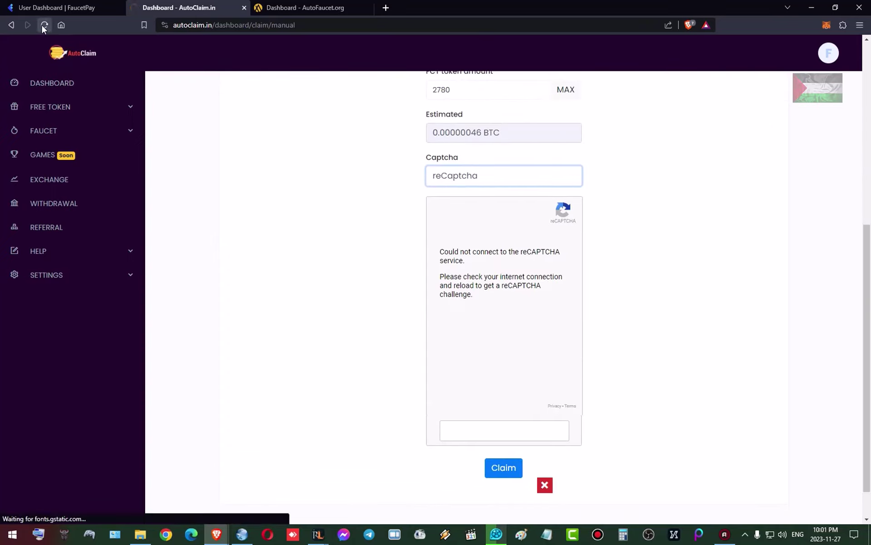
{"action": "left_click", "coordinate": [366, 8]}
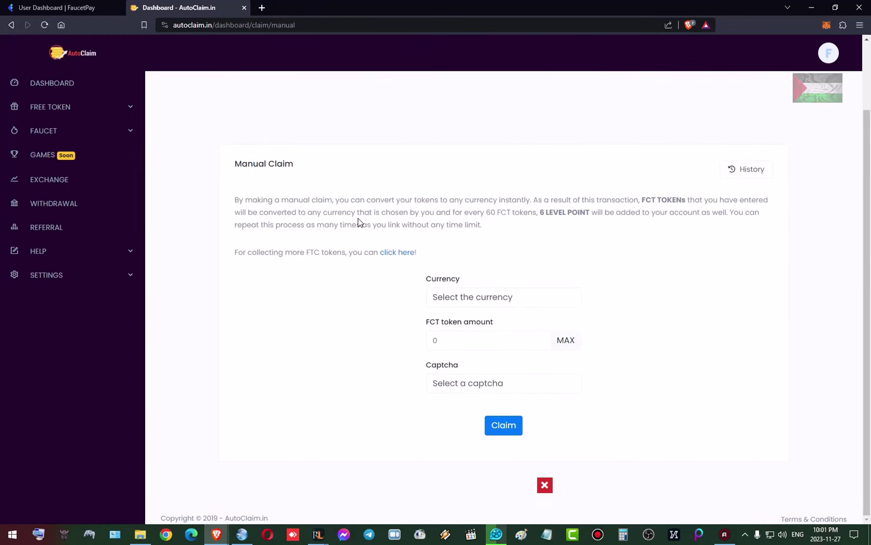
Fill in the manual claim with Bitcoin (BTC), the maximum amount of 2780 FCT and reCaptcha as the captcha.
{"action": "left_click", "coordinate": [483, 296]}
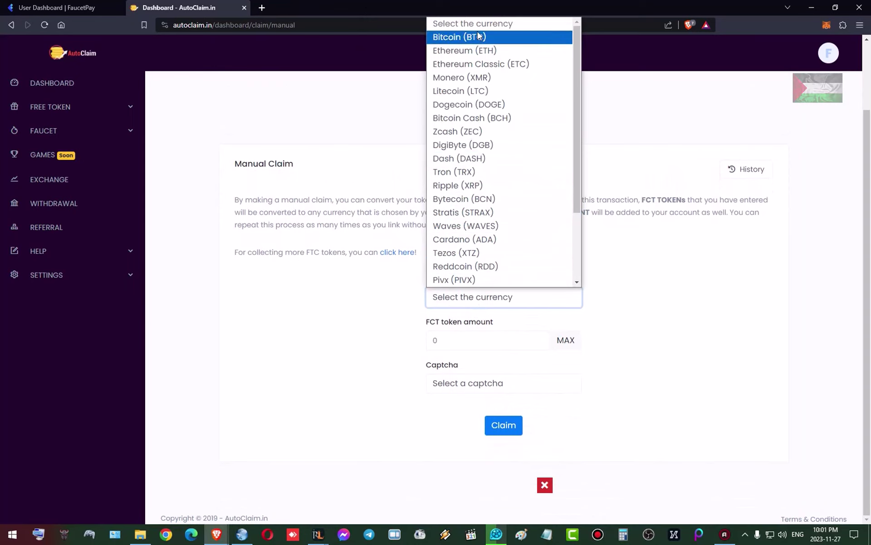
{"action": "left_click", "coordinate": [462, 38]}
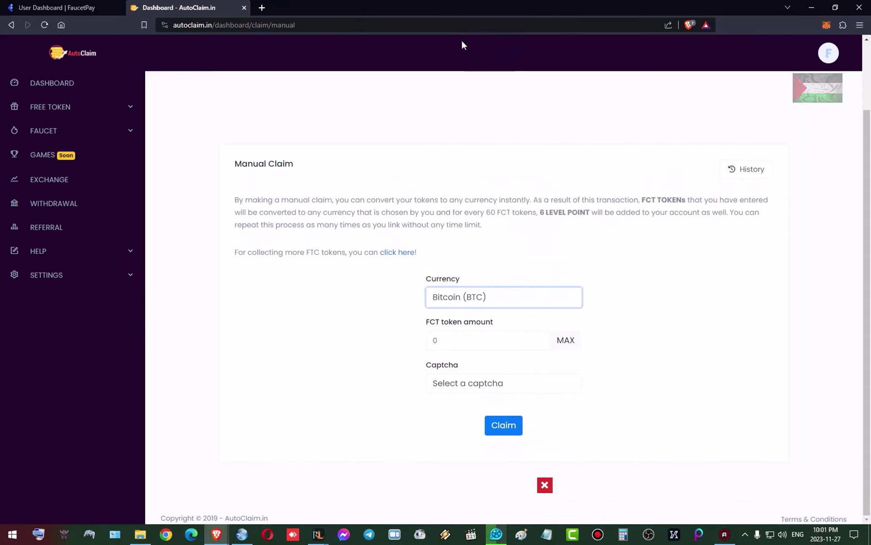
{"action": "left_click", "coordinate": [566, 341]}
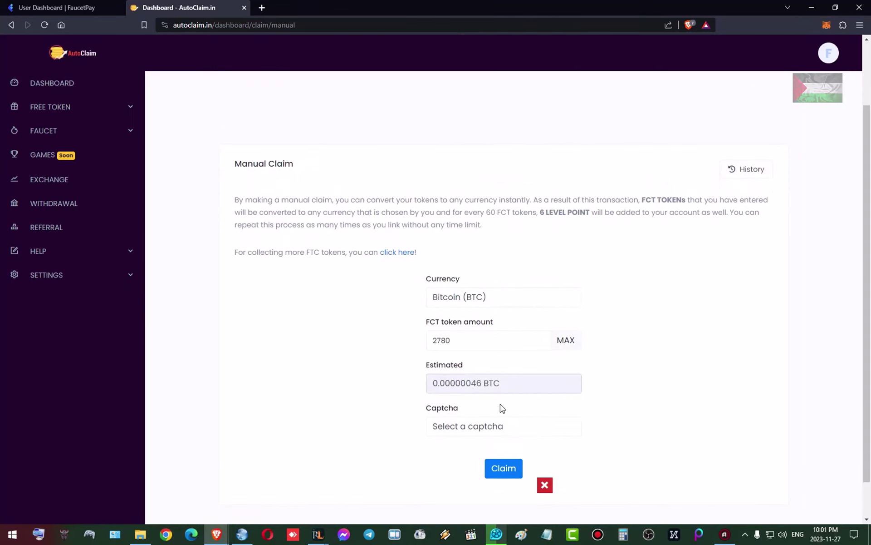
{"action": "left_click", "coordinate": [498, 429]}
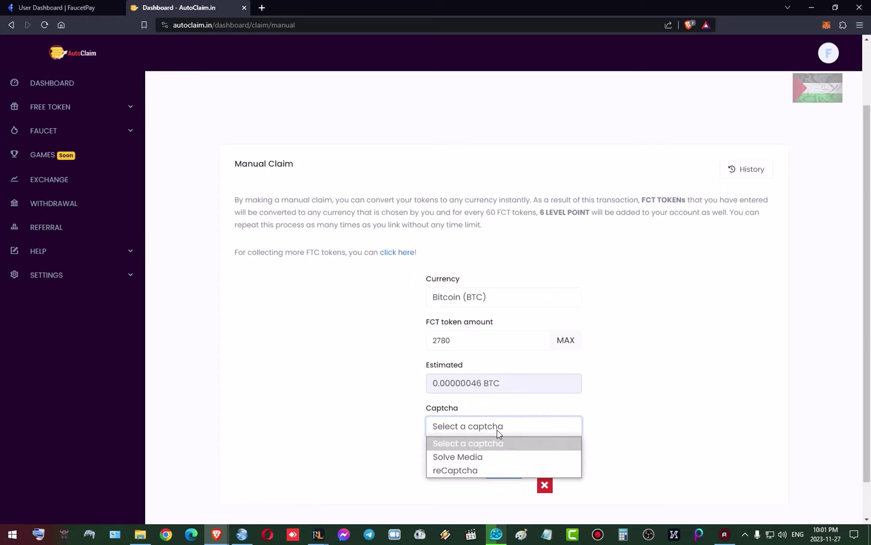
{"action": "left_click", "coordinate": [476, 470]}
{"action": "scroll", "coordinate": [435, 392], "scroll_direction": "down", "scroll_amount": 2}
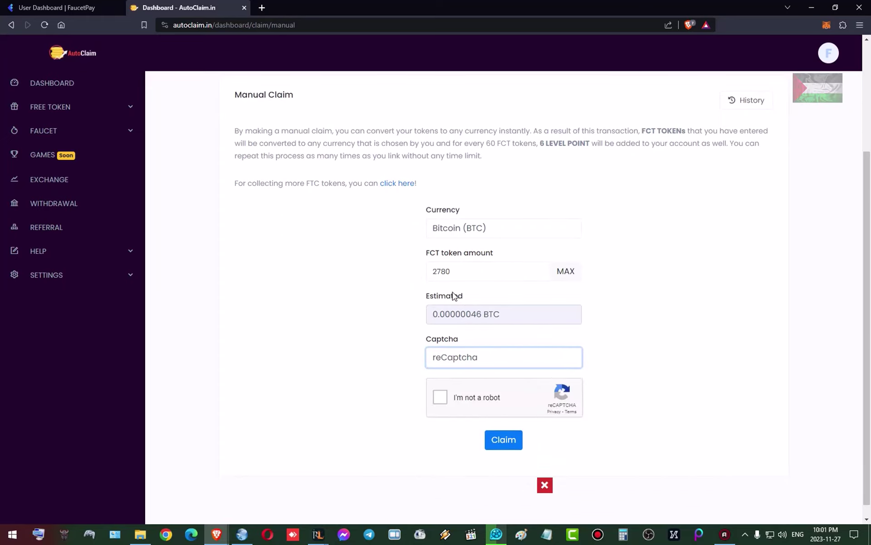
Start the reCaptcha check for the claim and submit the squares containing the traffic lights.
{"action": "left_click", "coordinate": [503, 393]}
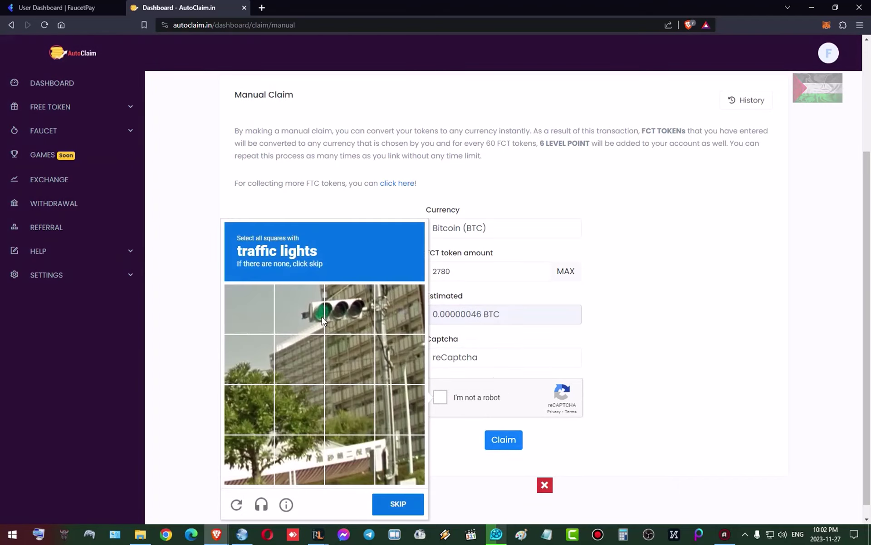
{"action": "left_click", "coordinate": [321, 318]}
{"action": "left_click", "coordinate": [340, 314]}
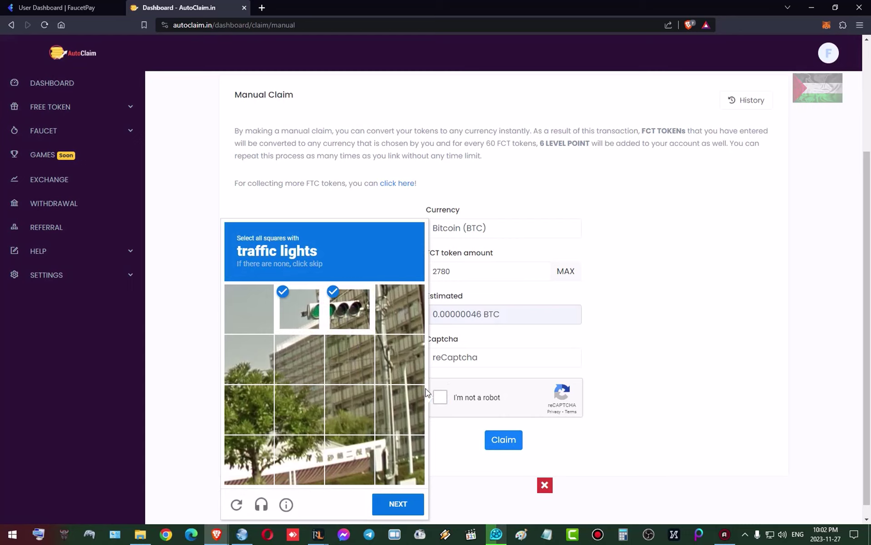
{"action": "left_click", "coordinate": [405, 494]}
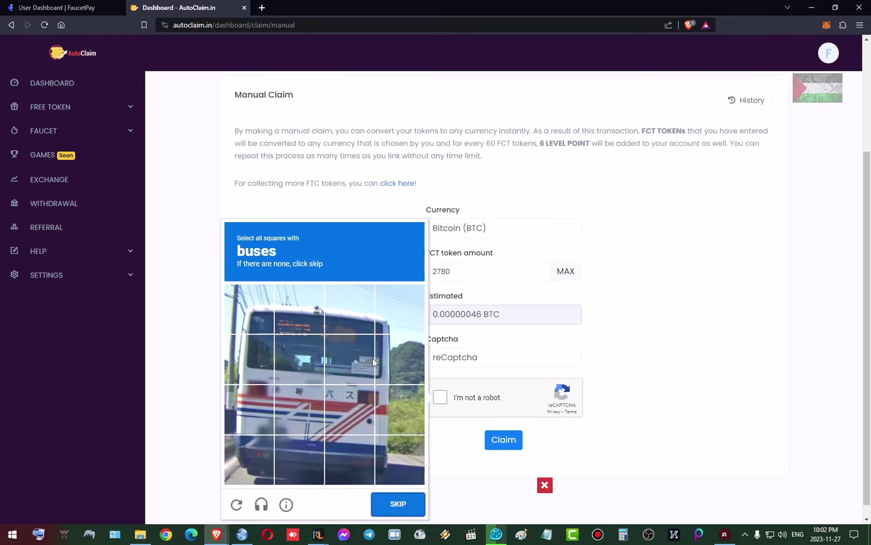
Select all squares that show the bus in the captcha image and verify the selection.
{"action": "left_click", "coordinate": [376, 358]}
{"action": "left_click", "coordinate": [353, 345]}
{"action": "left_click", "coordinate": [336, 318]}
{"action": "left_click", "coordinate": [279, 314]}
{"action": "left_click", "coordinate": [295, 360]}
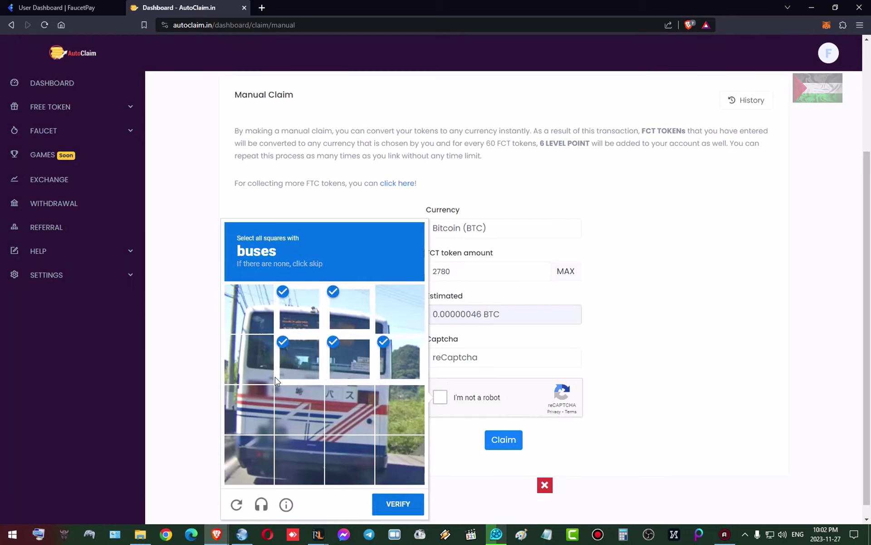
{"action": "left_click", "coordinate": [250, 358]}
{"action": "left_click", "coordinate": [250, 408]}
{"action": "left_click", "coordinate": [383, 423]}
{"action": "left_click", "coordinate": [350, 410]}
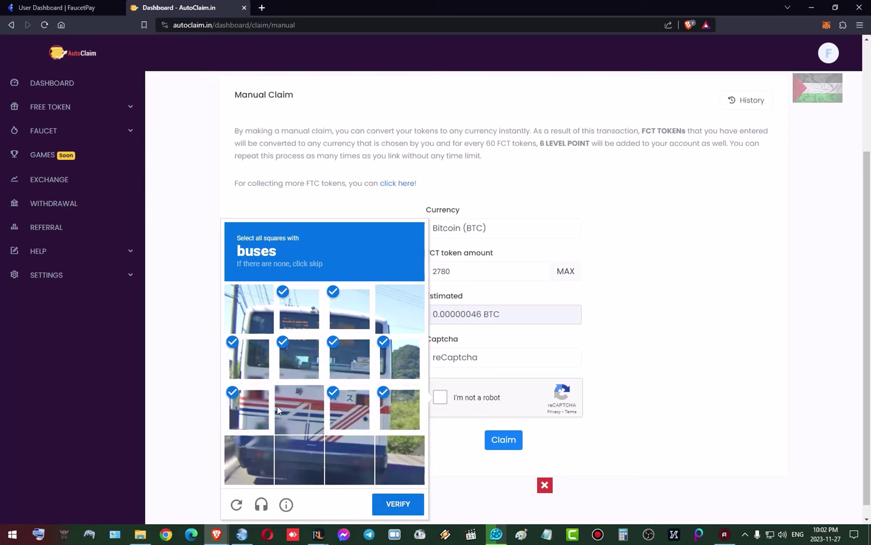
{"action": "left_click", "coordinate": [295, 410]}
{"action": "left_click", "coordinate": [250, 458]}
{"action": "left_click", "coordinate": [286, 454]}
{"action": "left_click", "coordinate": [358, 462]}
{"action": "left_click", "coordinate": [393, 501]}
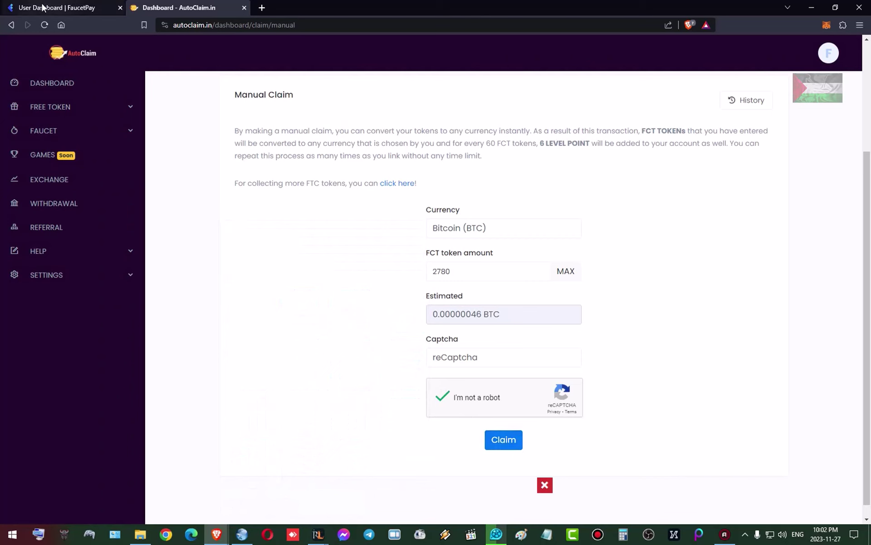
Switch to the FaucetPay dashboard, refresh it and check the payouts received today.
{"action": "left_click", "coordinate": [57, 8]}
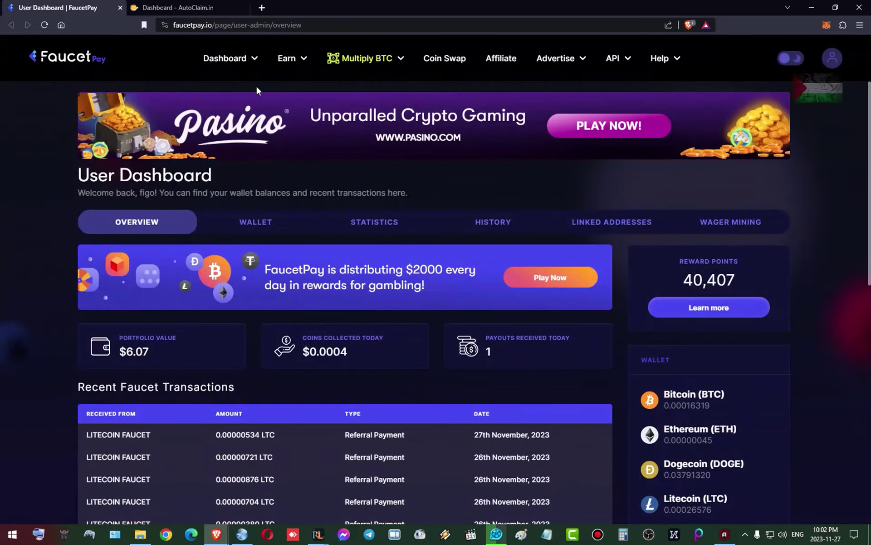
{"action": "left_click", "coordinate": [44, 25]}
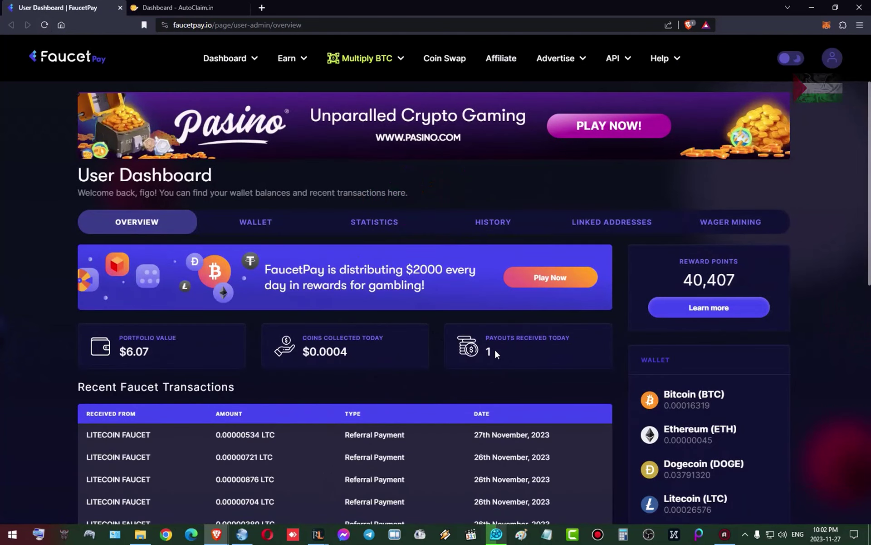
{"action": "triple_click", "coordinate": [490, 365]}
{"action": "left_click_drag", "start_coordinate": [490, 366], "coordinate": [475, 349]}
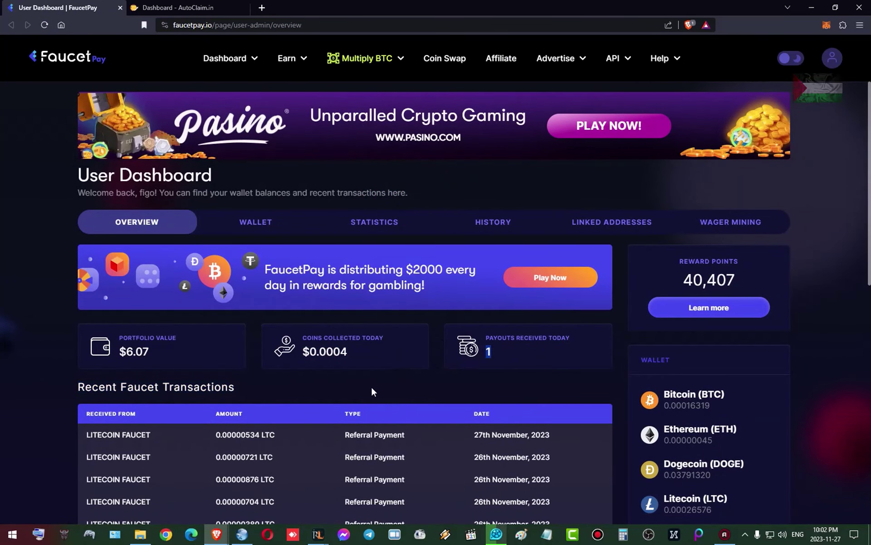
Return to AutoClaim.in, submit the Bitcoin manual claim and check the credited amount.
{"action": "left_click", "coordinate": [182, 8]}
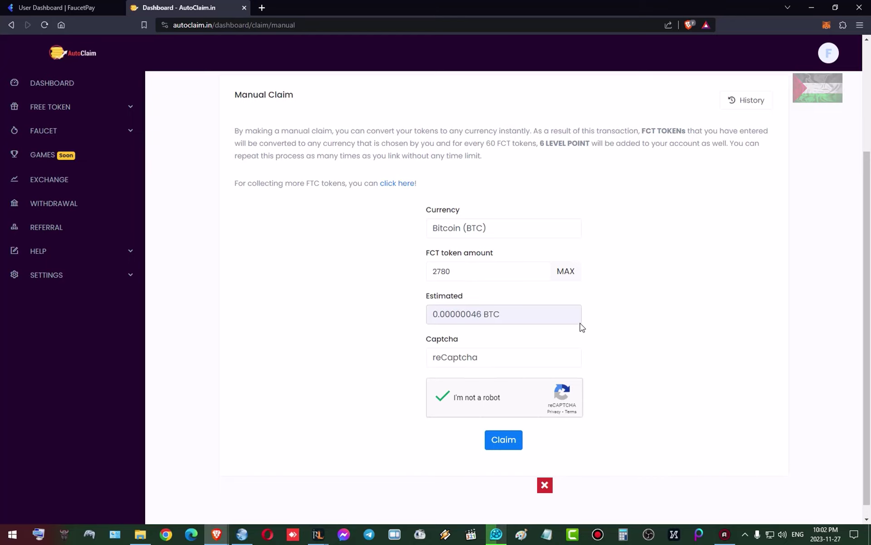
{"action": "left_click", "coordinate": [511, 438]}
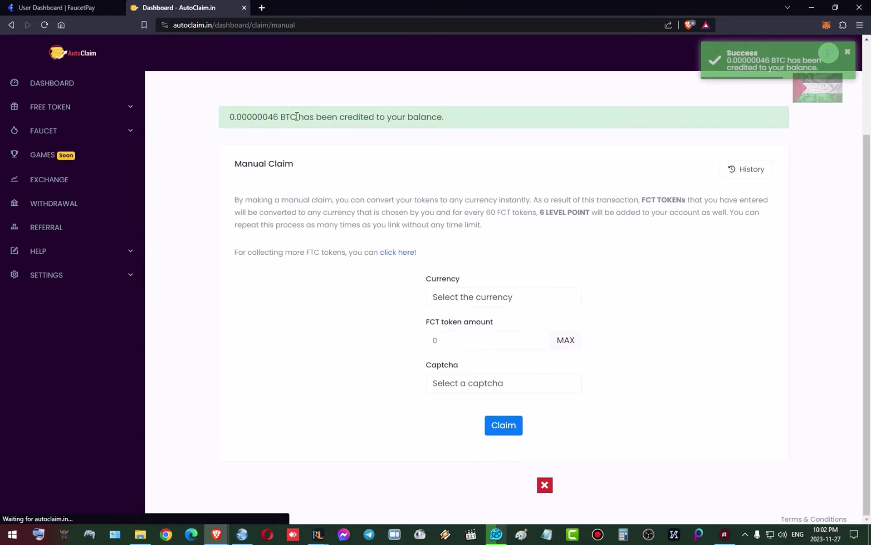
{"action": "left_click_drag", "start_coordinate": [234, 117], "coordinate": [353, 117]}
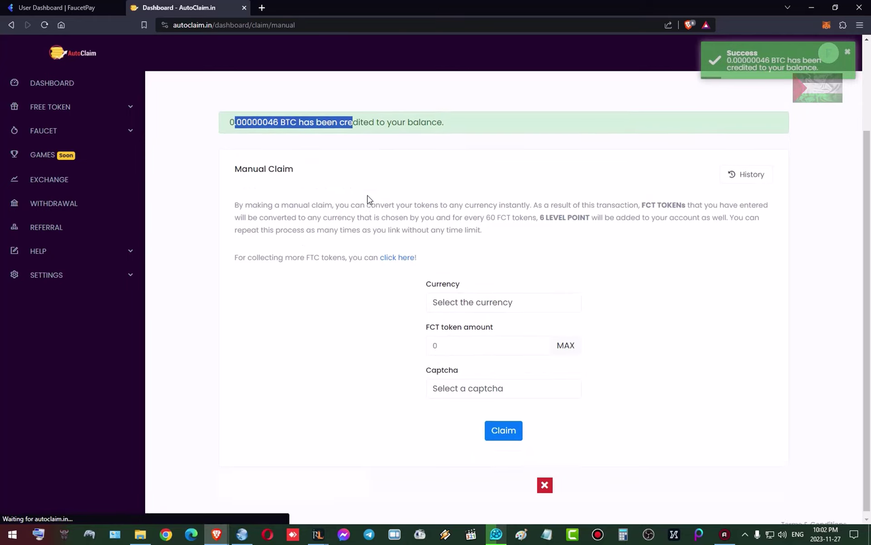
{"action": "double_click", "coordinate": [255, 121]}
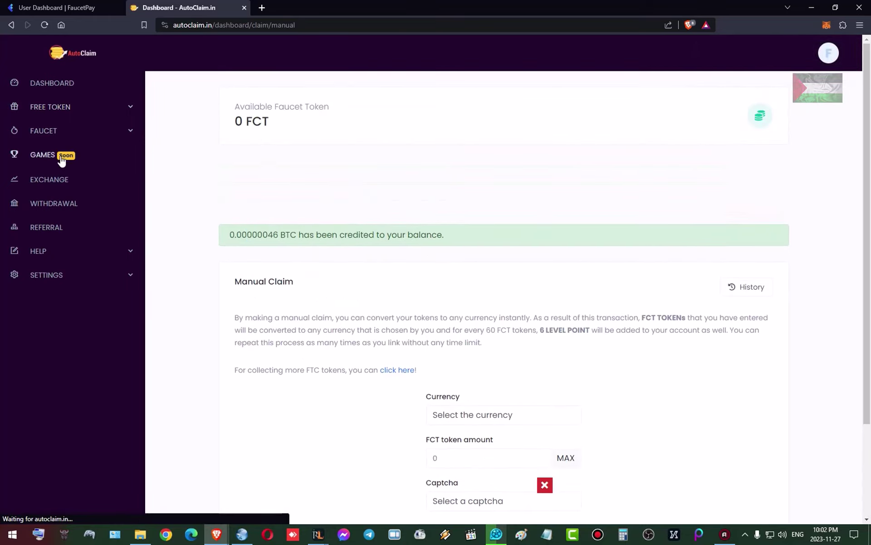
Open the Withdrawal page and check the available Bitcoin balance.
{"action": "left_click", "coordinate": [52, 203]}
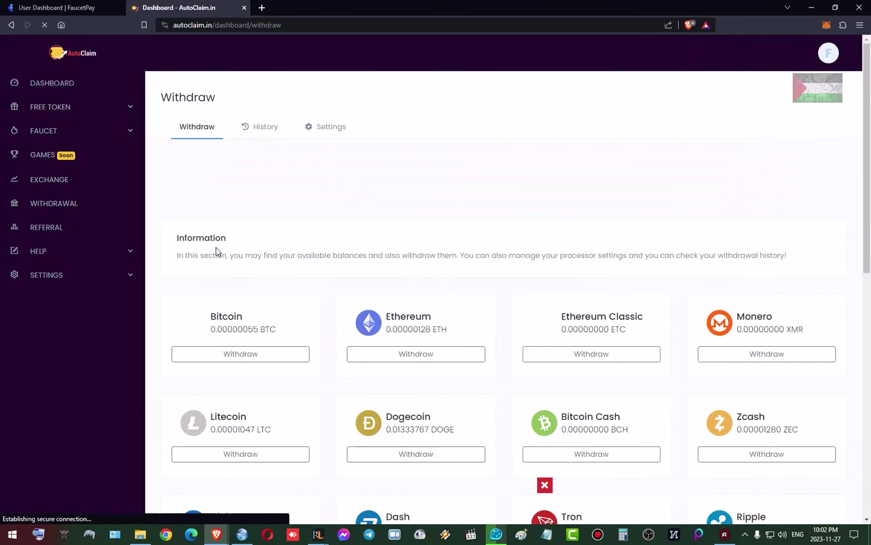
{"action": "scroll", "coordinate": [223, 236], "scroll_direction": "down", "scroll_amount": 3}
{"action": "left_click_drag", "start_coordinate": [248, 190], "coordinate": [244, 190]}
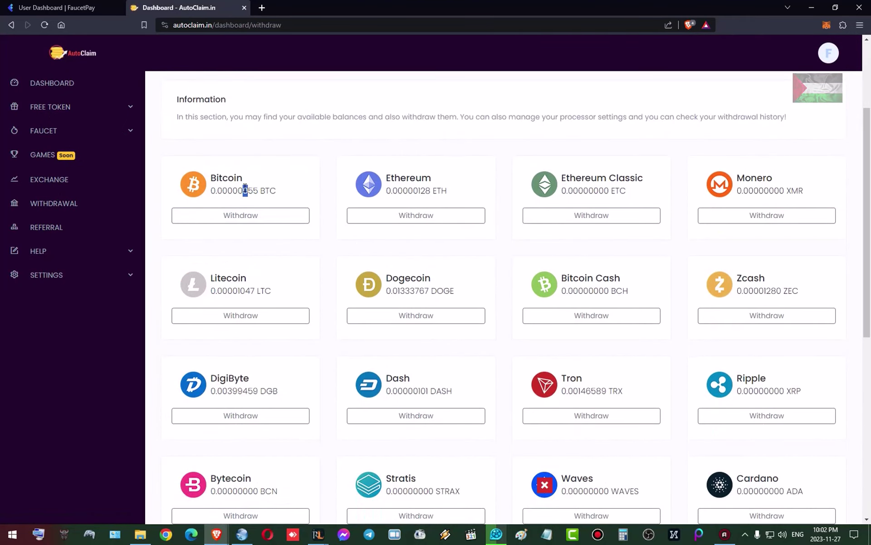
{"action": "left_click", "coordinate": [272, 189]}
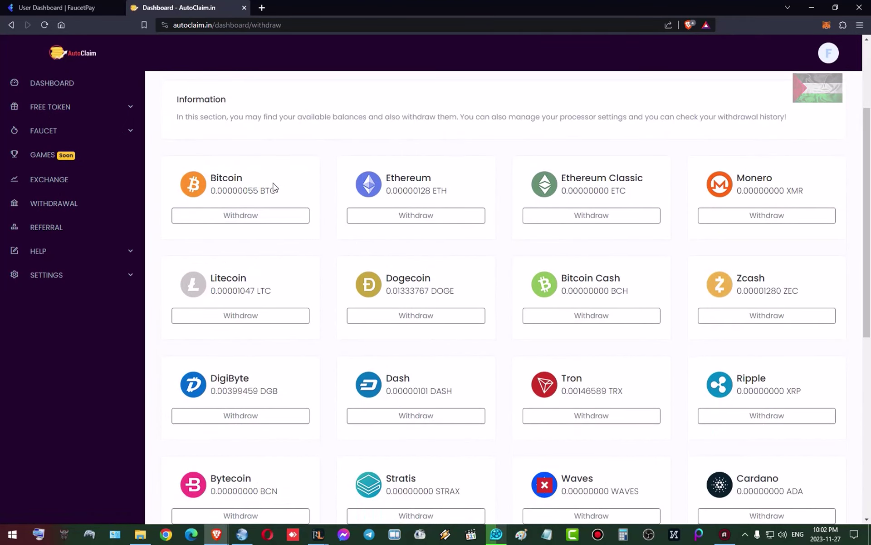
Open the Bitcoin withdrawal form and set FaucetPay as processor, the maximum amount of 0.00000055 BTC and reCaptcha as captcha.
{"action": "left_click", "coordinate": [244, 221]}
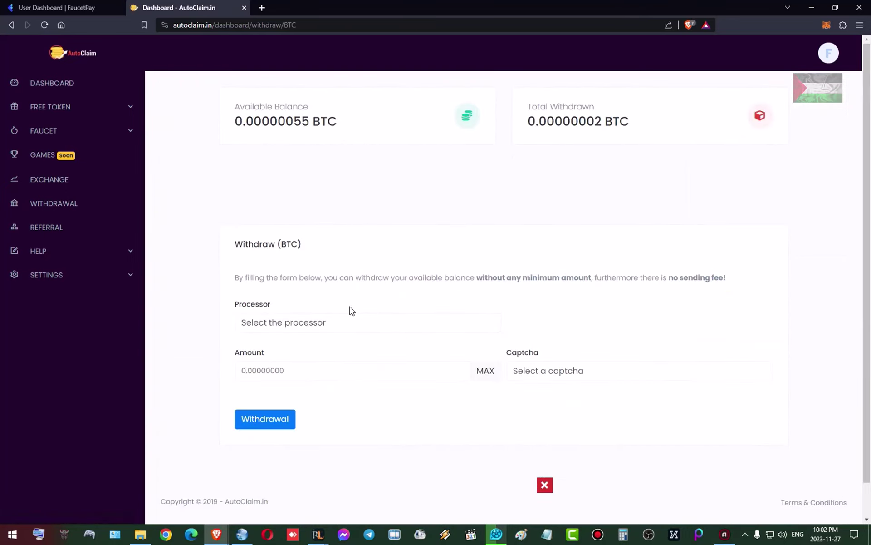
{"action": "left_click", "coordinate": [290, 322]}
{"action": "left_click", "coordinate": [279, 353]}
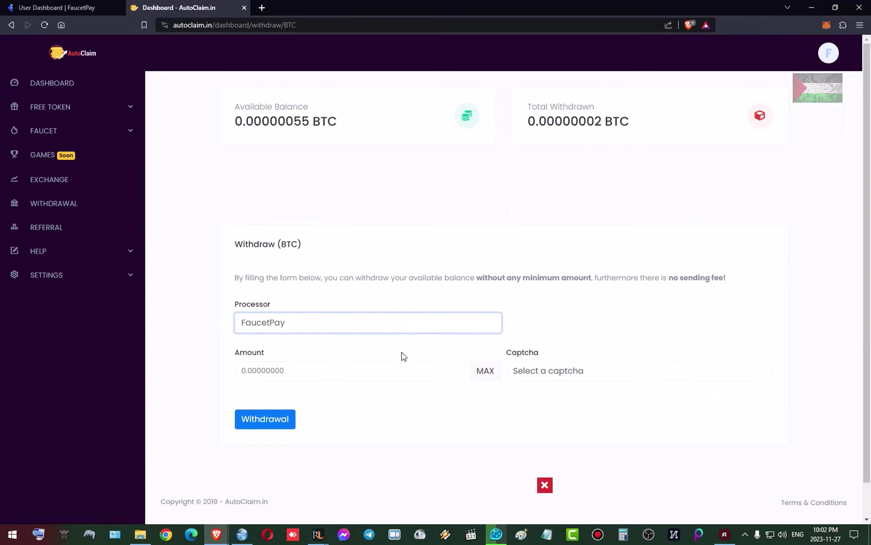
{"action": "left_click", "coordinate": [485, 375]}
{"action": "left_click", "coordinate": [540, 379]}
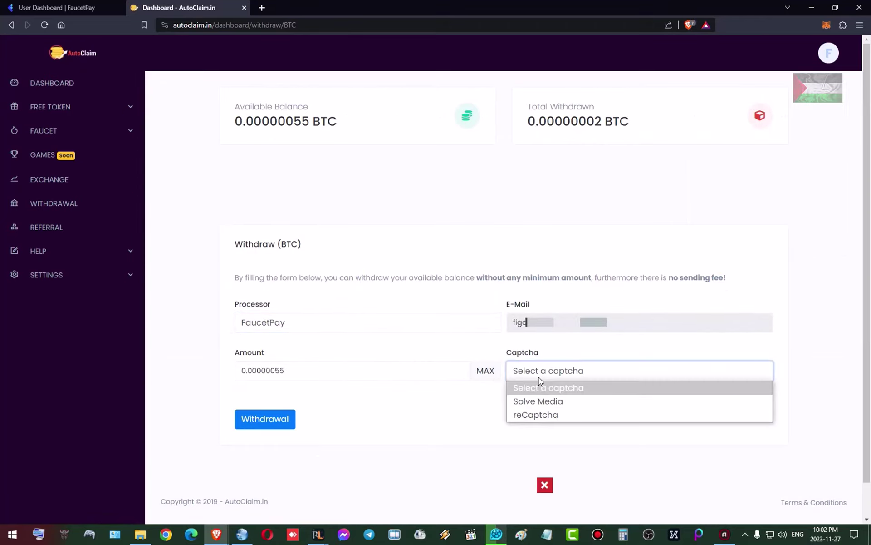
{"action": "left_click", "coordinate": [541, 414]}
Check the payout e-mail address on the withdrawal form and close the floating advertisement.
{"action": "left_click", "coordinate": [532, 323]}
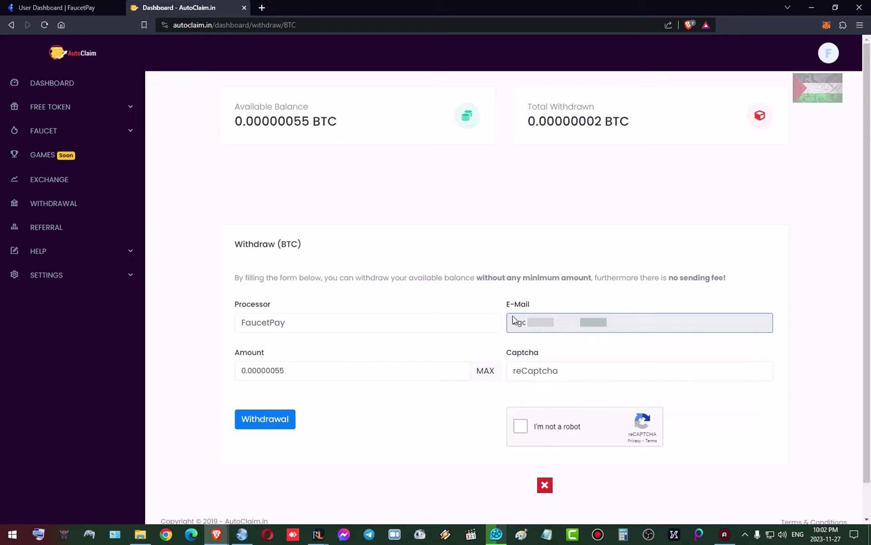
{"action": "left_click_drag", "start_coordinate": [511, 324], "coordinate": [604, 332]}
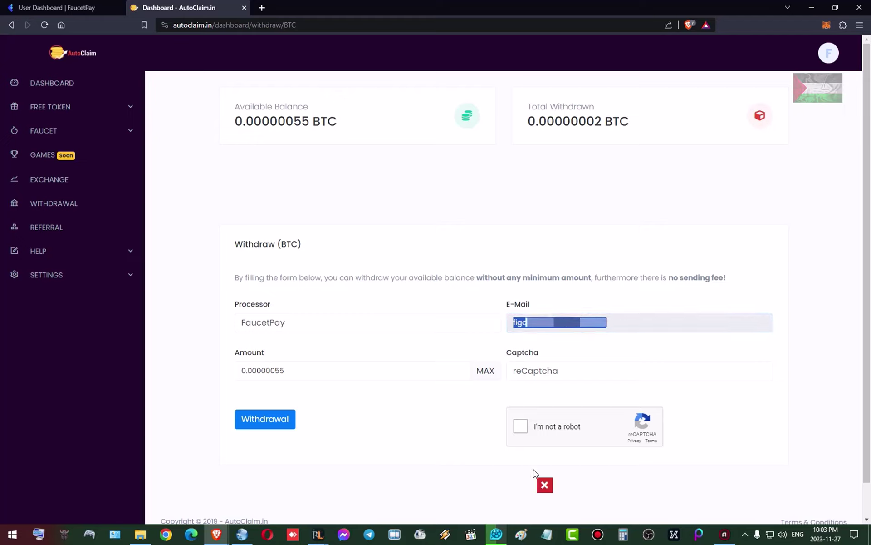
{"action": "left_click", "coordinate": [543, 483]}
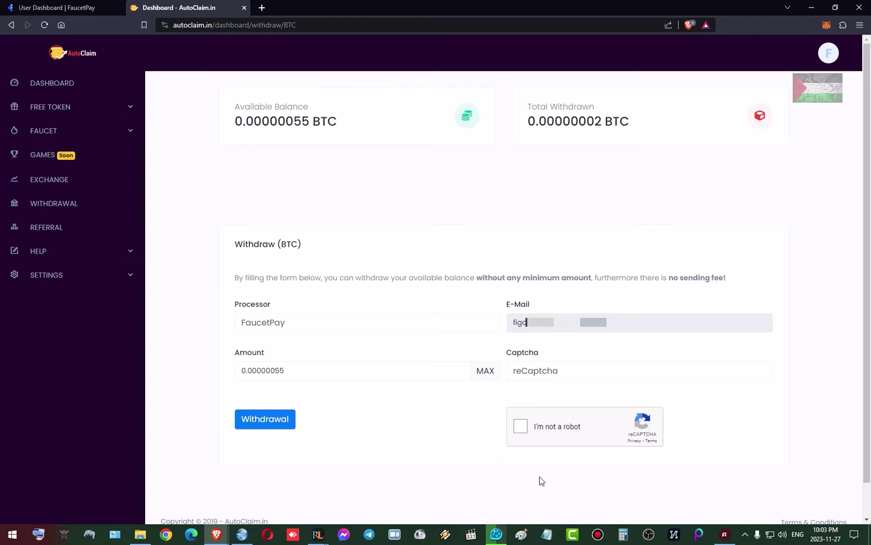
Solve the reCaptcha challenge by selecting all bridge images, and submit the Bitcoin withdrawal.
{"action": "left_click", "coordinate": [520, 426]}
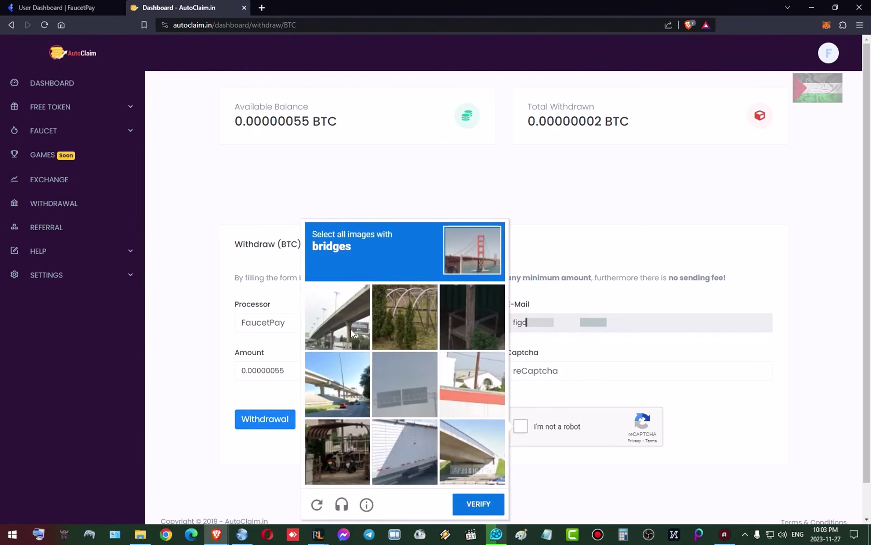
{"action": "left_click", "coordinate": [352, 325]}
{"action": "left_click", "coordinate": [352, 390]}
{"action": "left_click", "coordinate": [457, 473]}
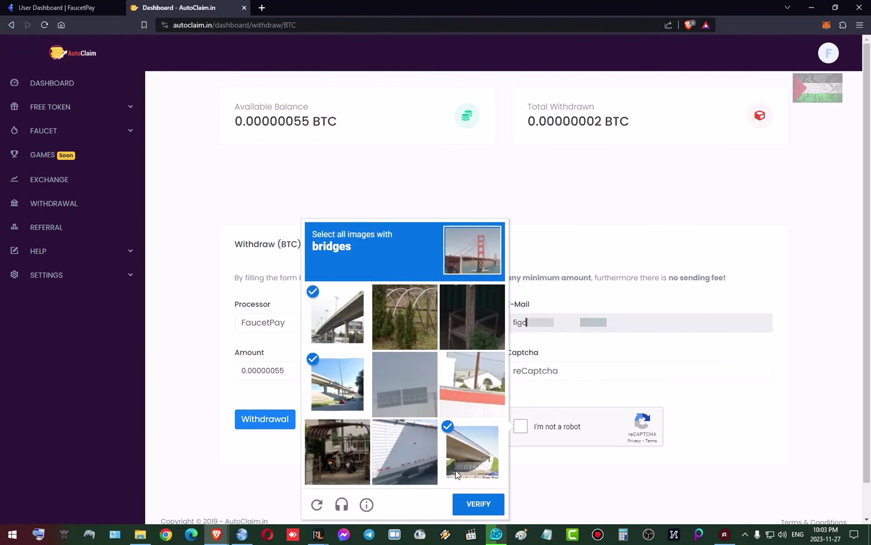
{"action": "left_click", "coordinate": [478, 504]}
{"action": "left_click", "coordinate": [288, 420]}
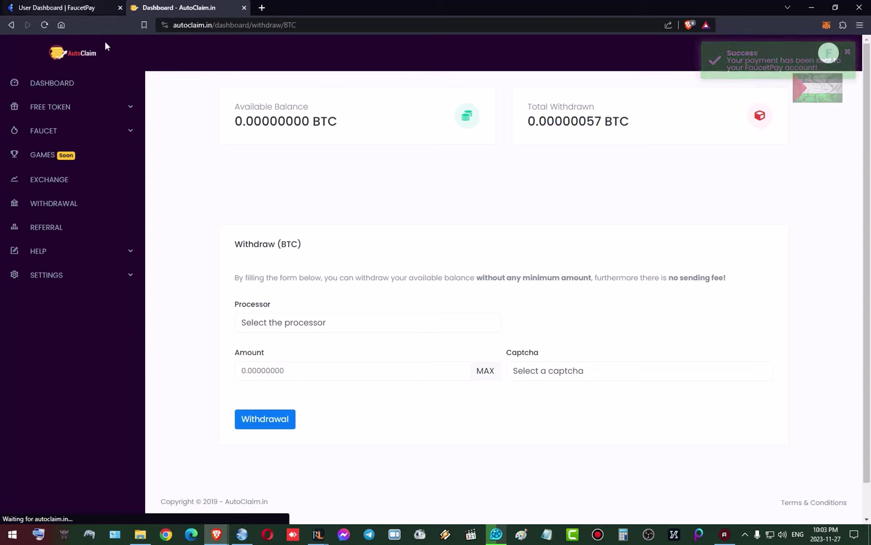
Check the available Bitcoin balance and the total withdrawn amount after the payout.
{"action": "left_click_drag", "start_coordinate": [277, 122], "coordinate": [235, 104]}
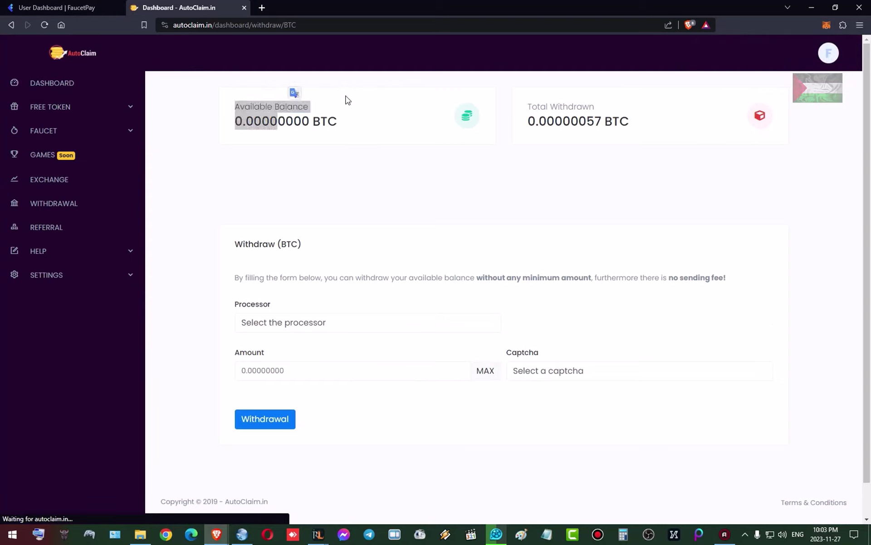
{"action": "left_click", "coordinate": [558, 124]}
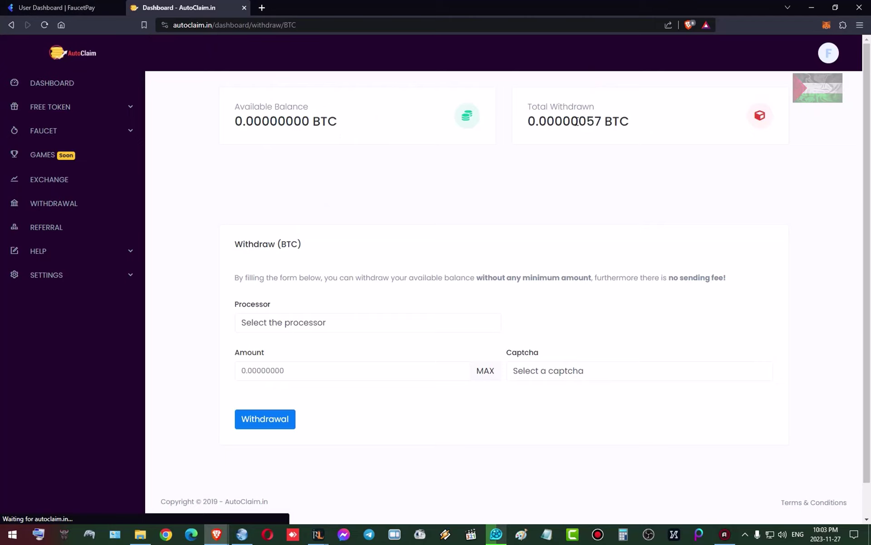
Switch to FaucetPay, refresh the user dashboard and check the AutoClaim.in payment among the recent faucet transactions.
{"action": "left_click", "coordinate": [74, 7]}
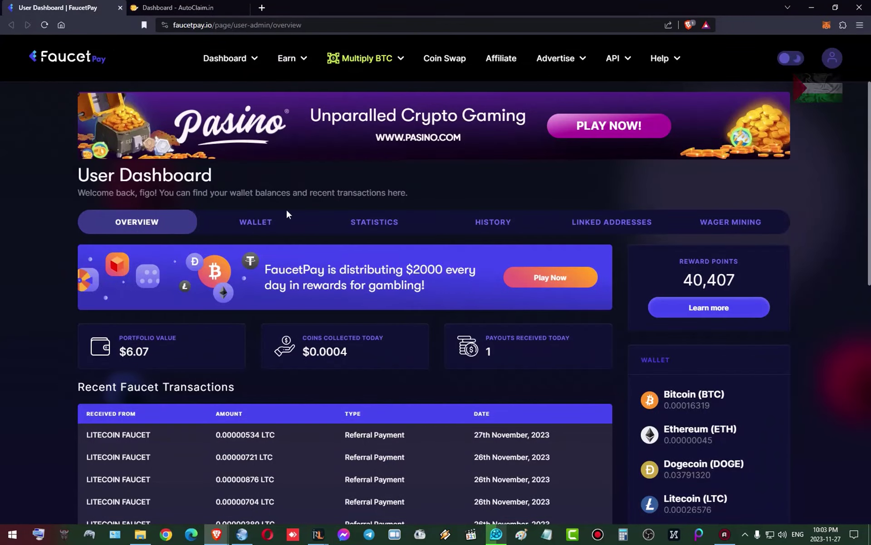
{"action": "left_click", "coordinate": [45, 24]}
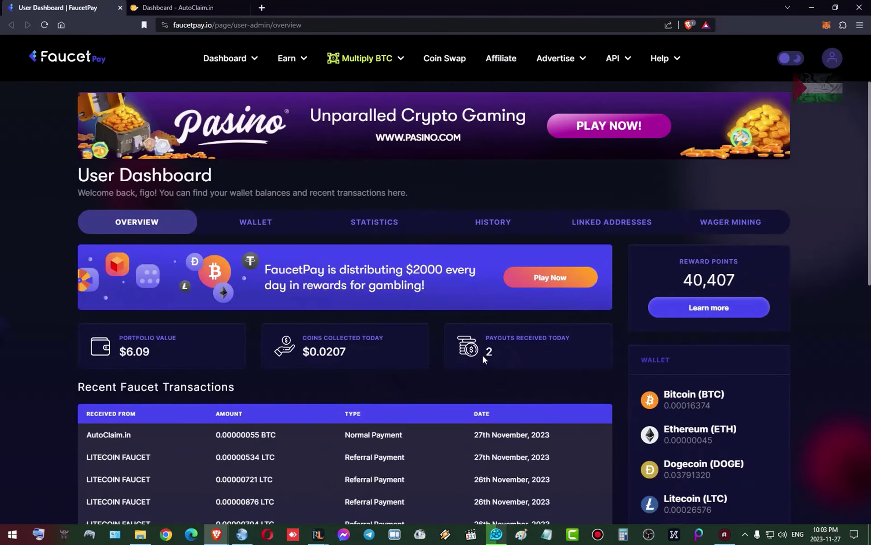
{"action": "left_click", "coordinate": [89, 443]}
{"action": "left_click", "coordinate": [294, 426]}
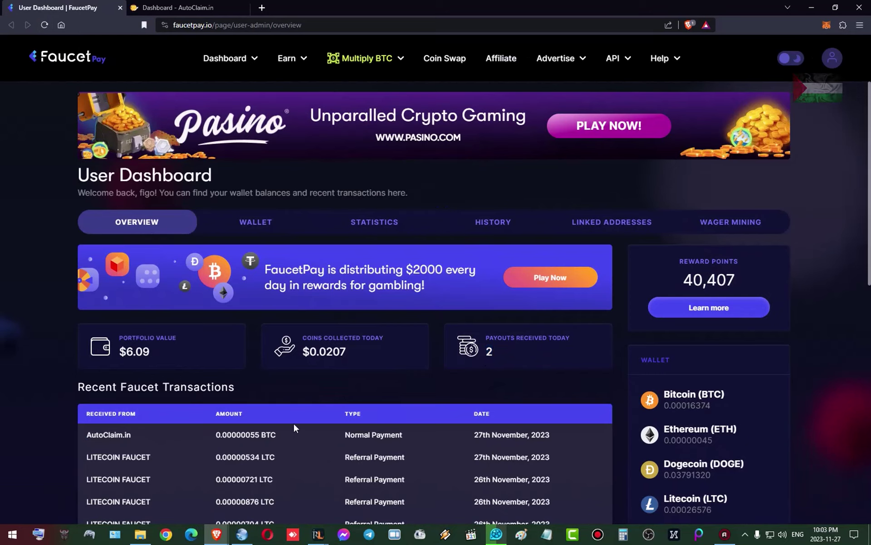
{"action": "left_click_drag", "start_coordinate": [231, 435], "coordinate": [241, 434]}
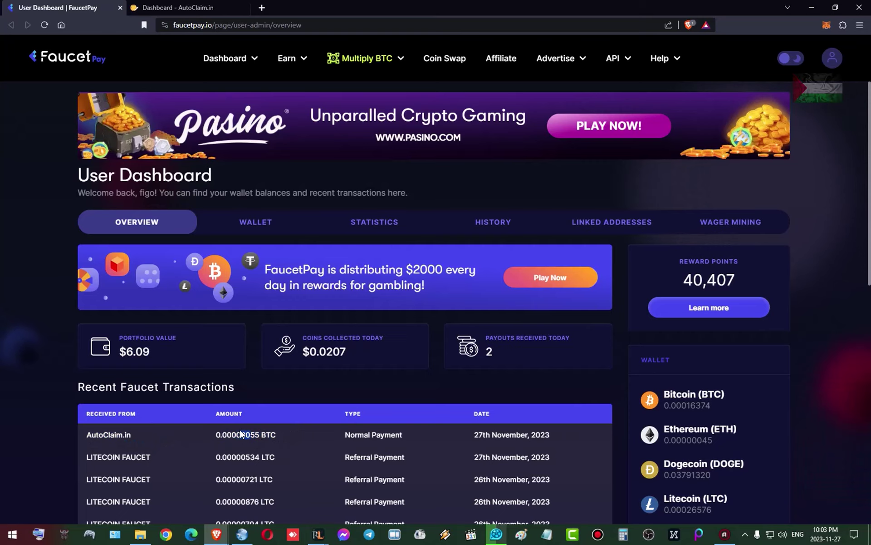
{"action": "left_click", "coordinate": [309, 443]}
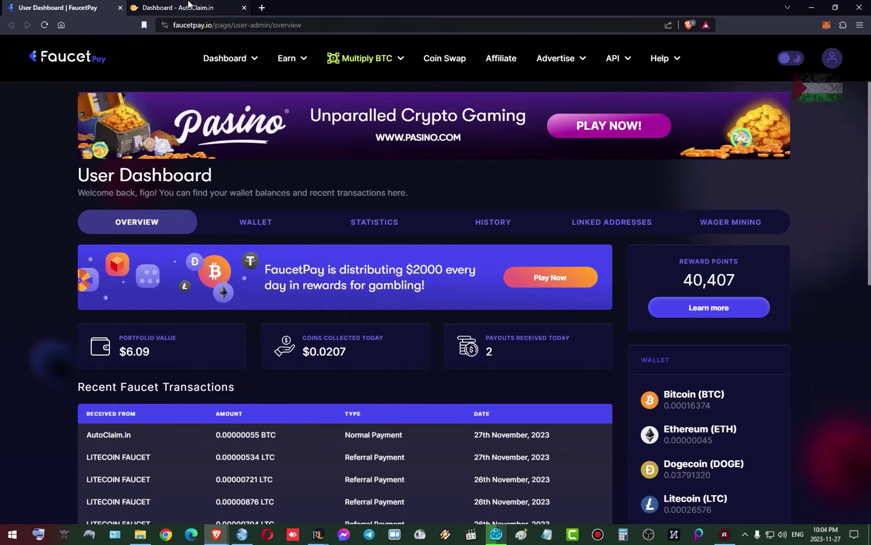
Return to the AutoClaim.in site from FaucetPay.
{"action": "left_click", "coordinate": [188, 5]}
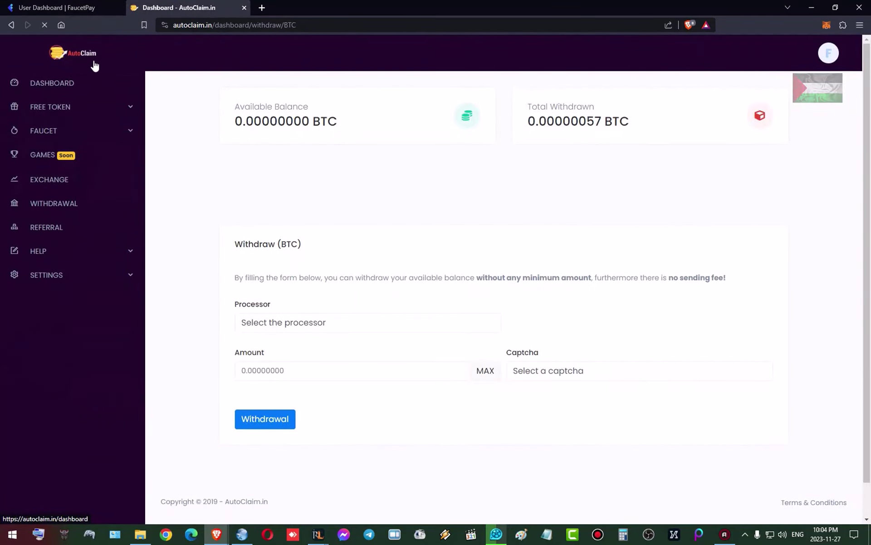